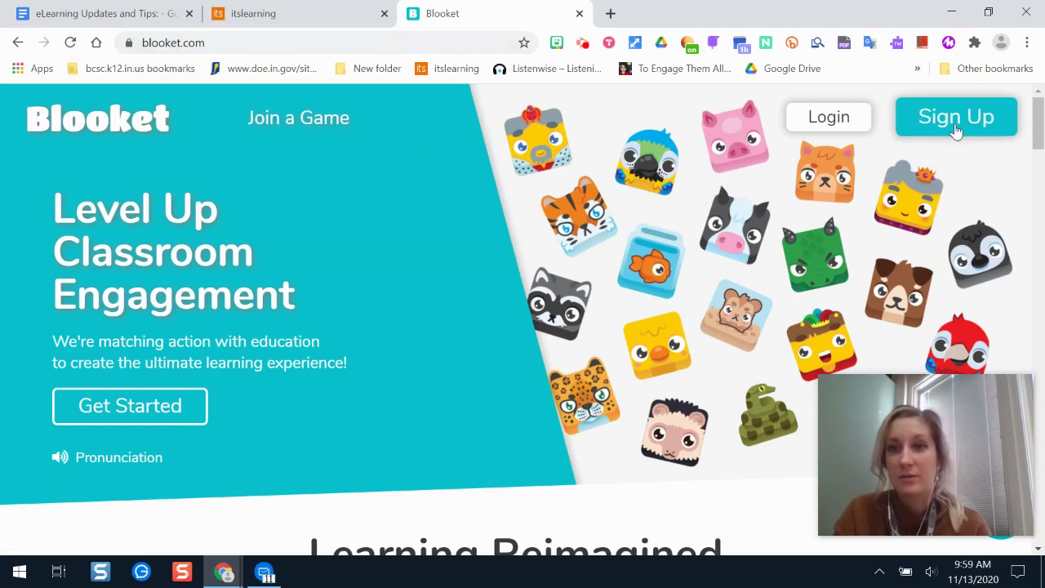
Log in to the Blooket account and land on the My Sets dashboard
click(833, 119)
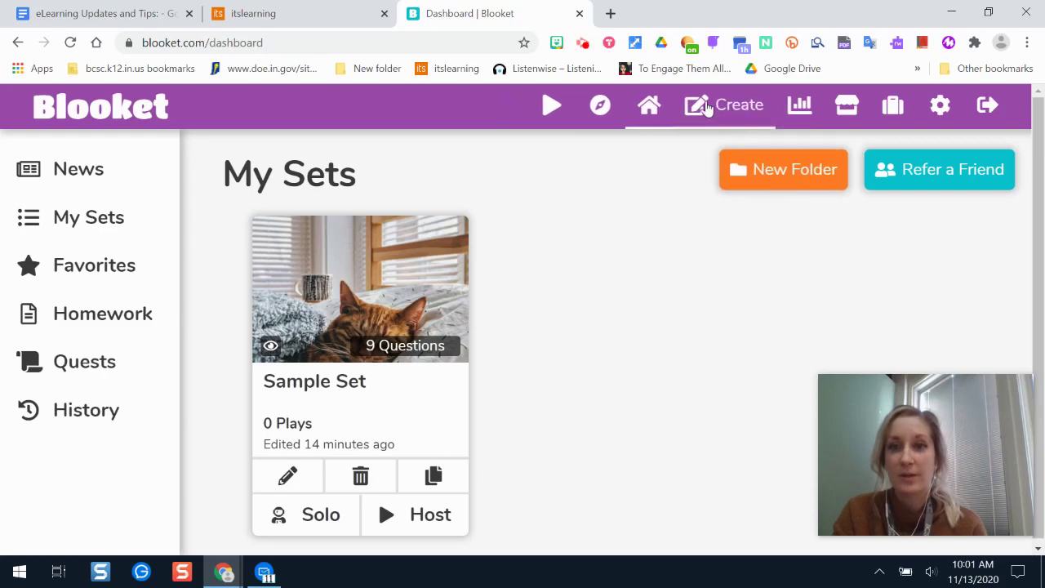
Start a new set titled 'Indiana Trivia' with the autumn road photo from a 'fall' gallery search
click(725, 114)
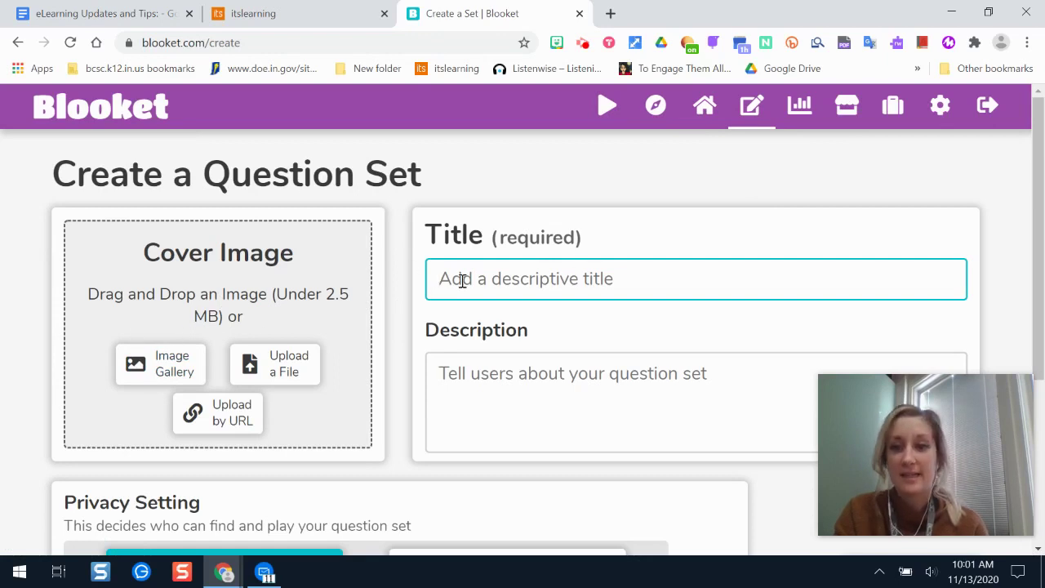
text(Indiana T)
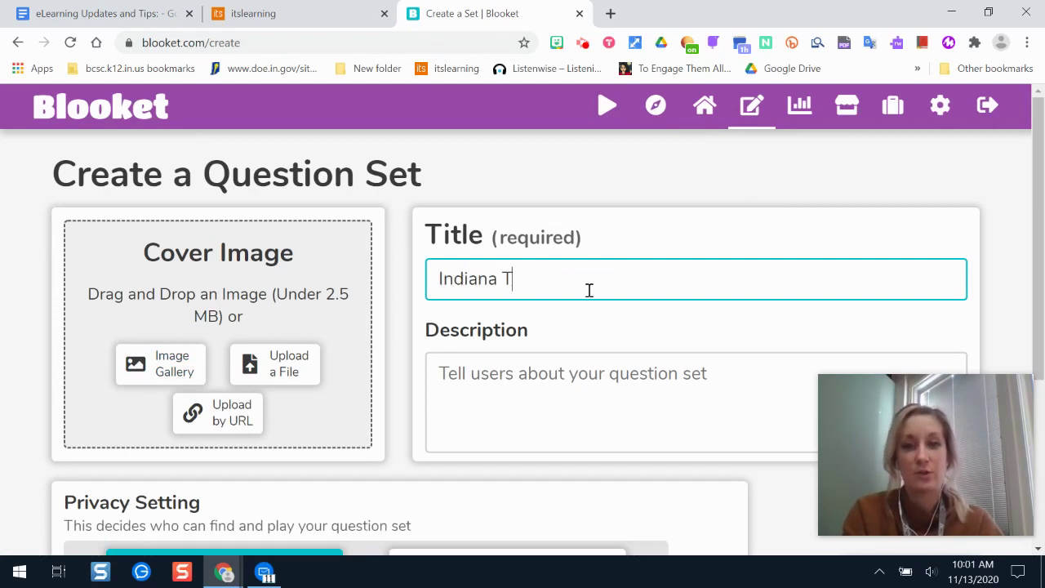
text(rivia)
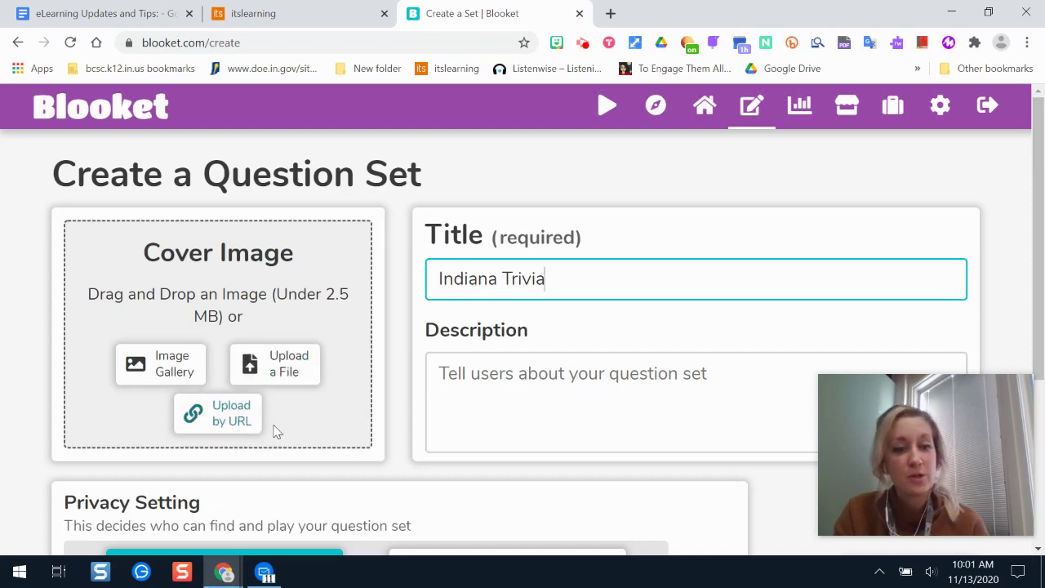
click(158, 363)
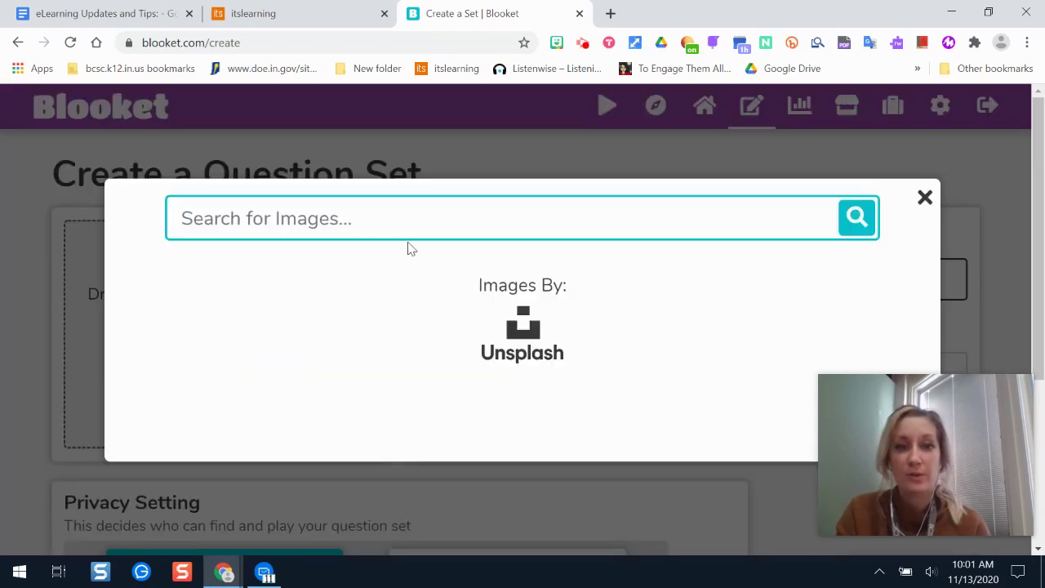
text(fall)
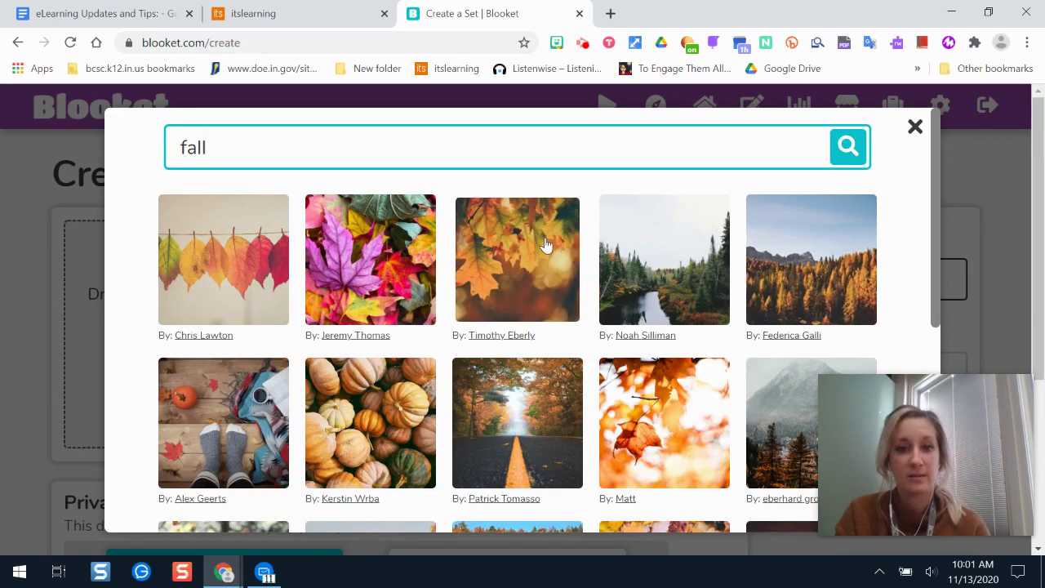
click(522, 392)
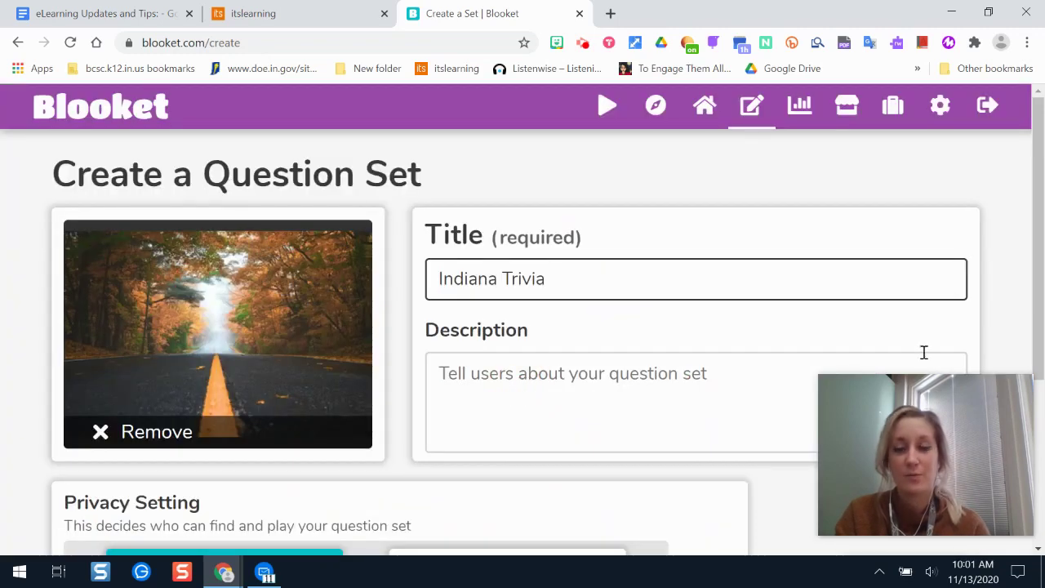
drag(1035, 241, 1043, 425)
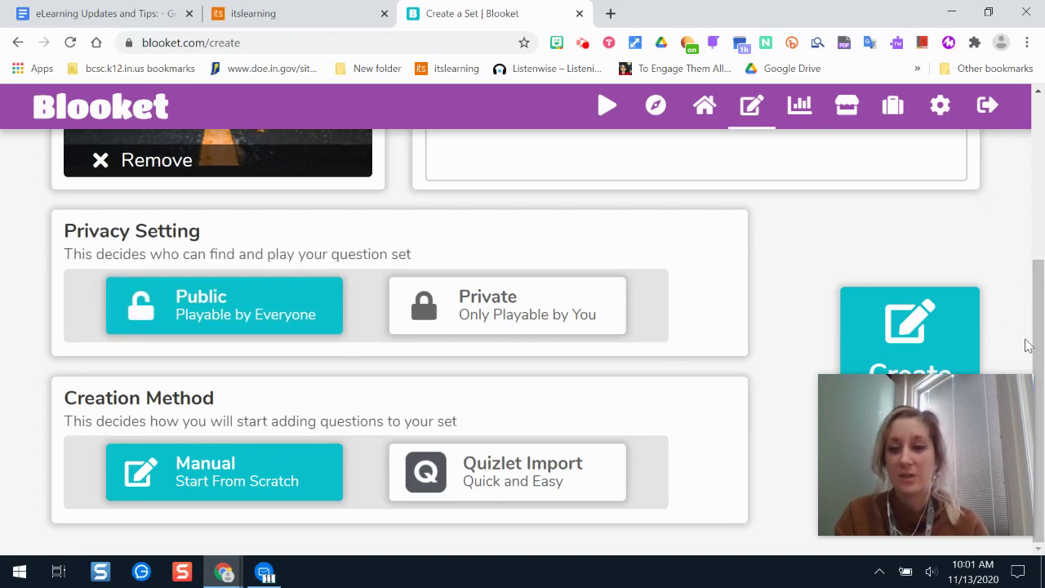
Choose Quizlet Import as the creation method, leaving privacy set to Public
click(435, 315)
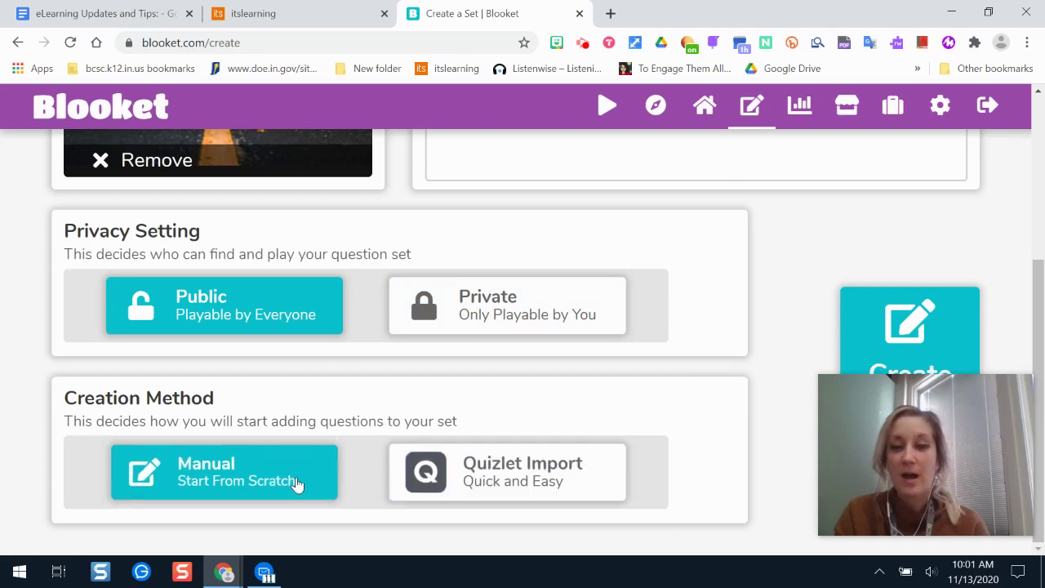
click(207, 474)
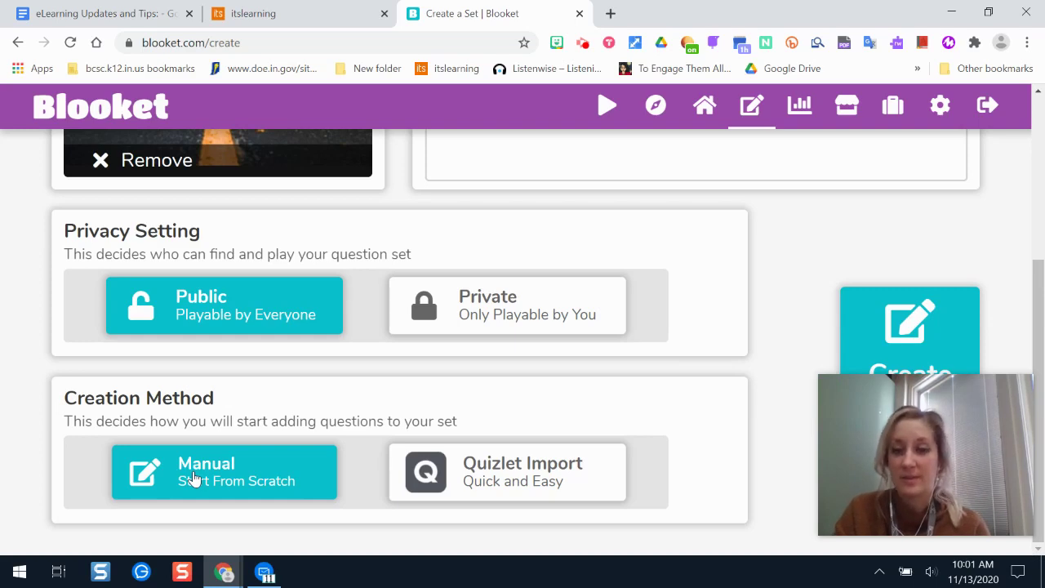
click(498, 478)
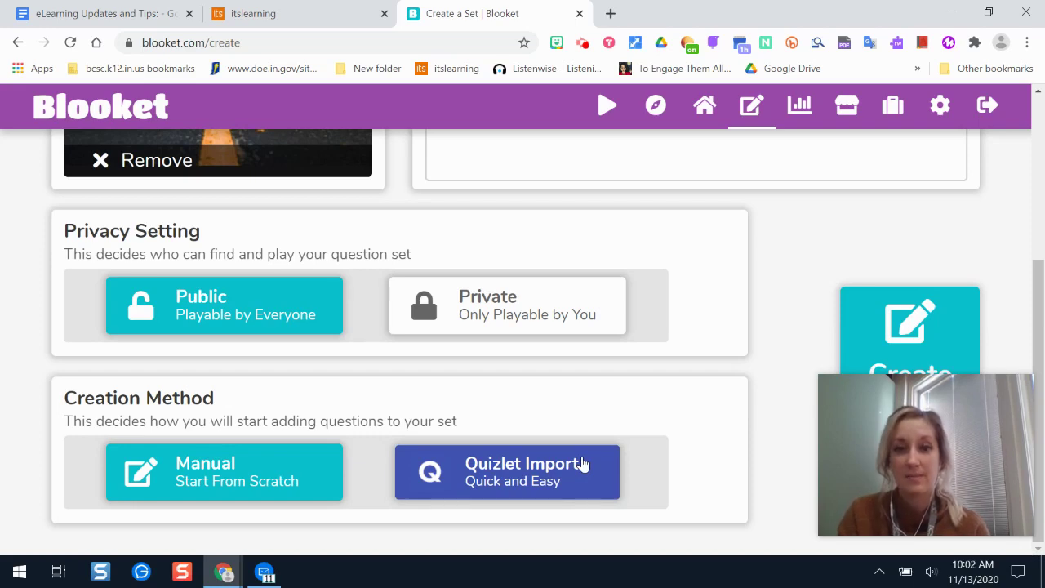
click(529, 464)
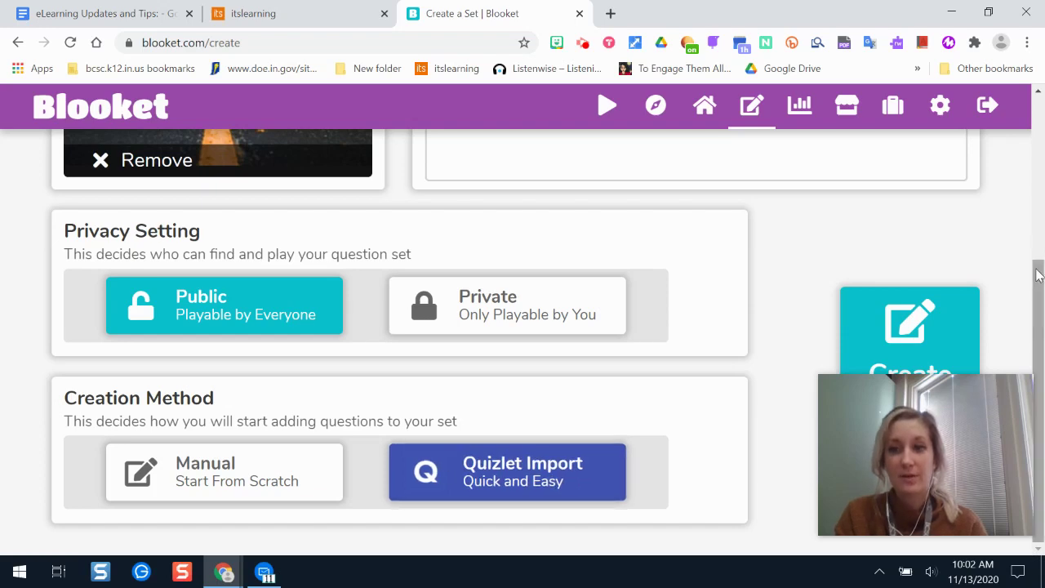
drag(1037, 303, 1040, 367)
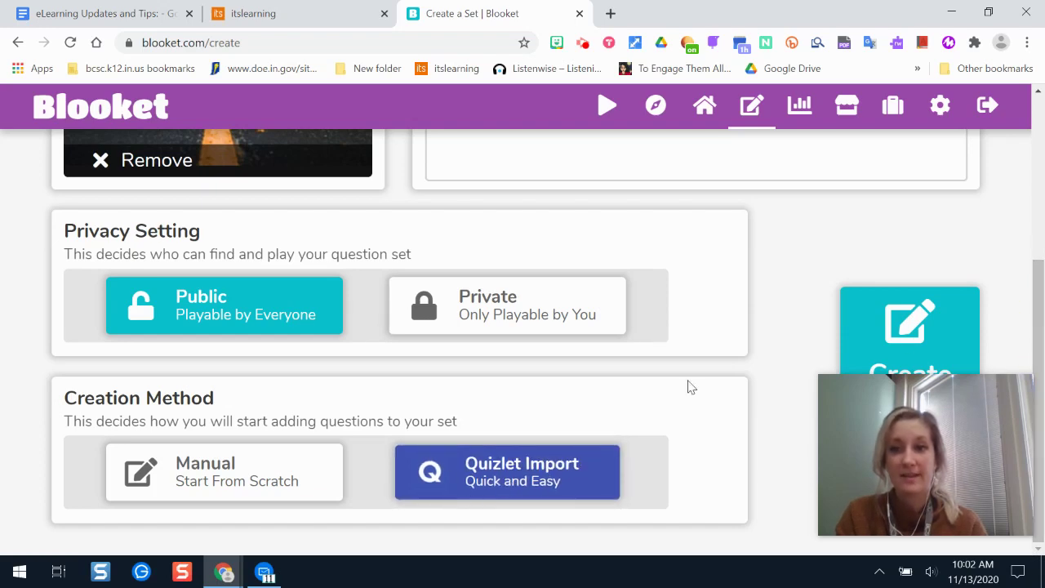
Create the set to begin the Quizlet import and open your own Quizlet sets
click(905, 330)
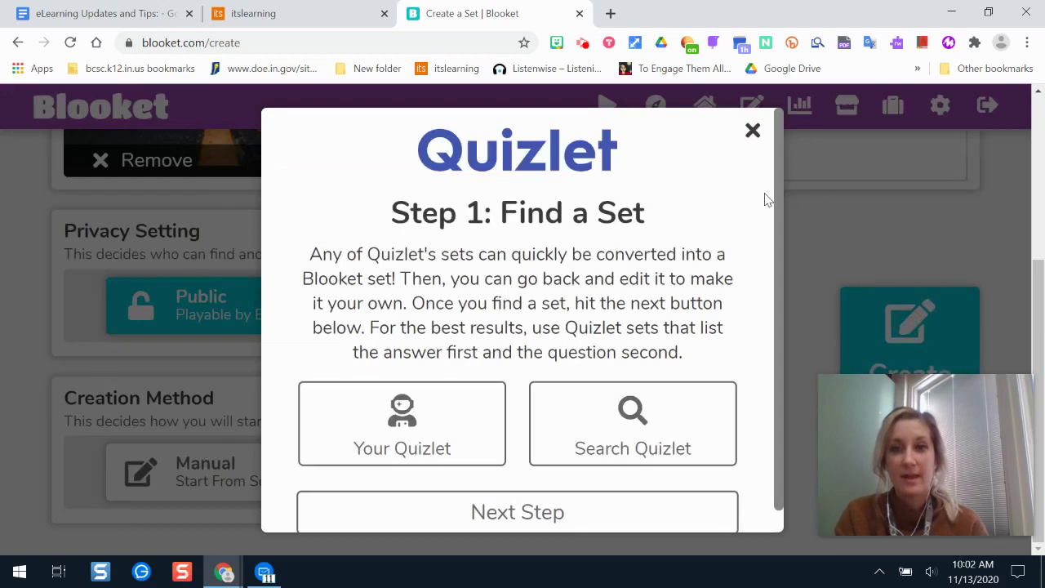
drag(784, 188, 782, 237)
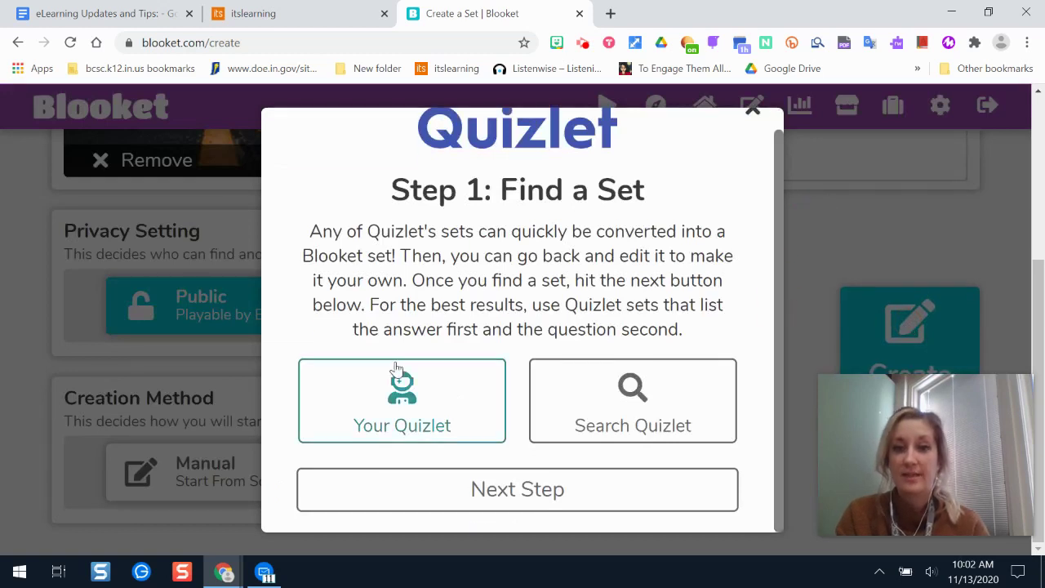
click(403, 418)
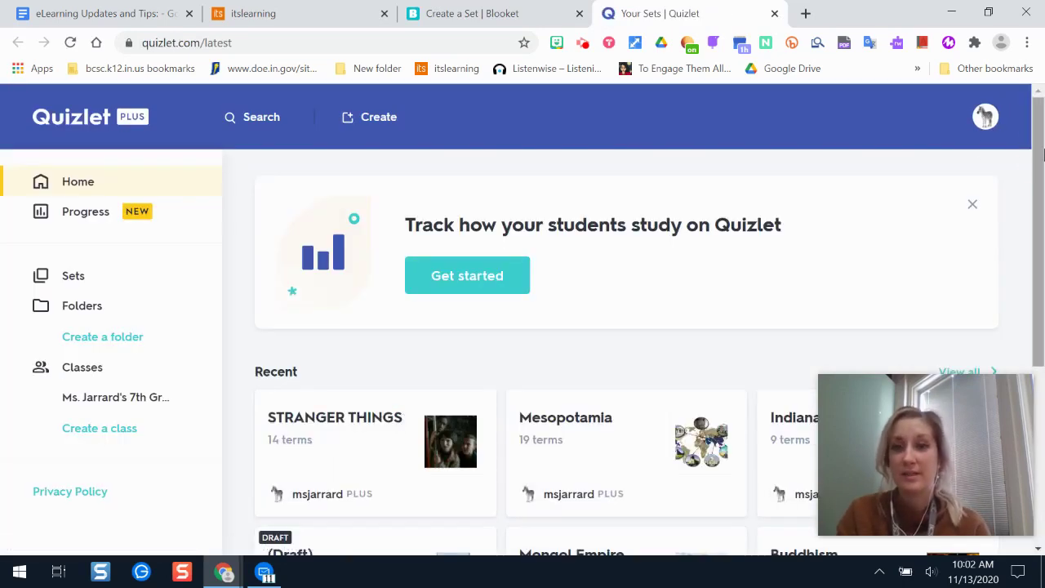
Open the Indiana Trivia Quizlet set from Recent and bring up its Export options
click(1041, 153)
scroll(1037, 164, down, 3)
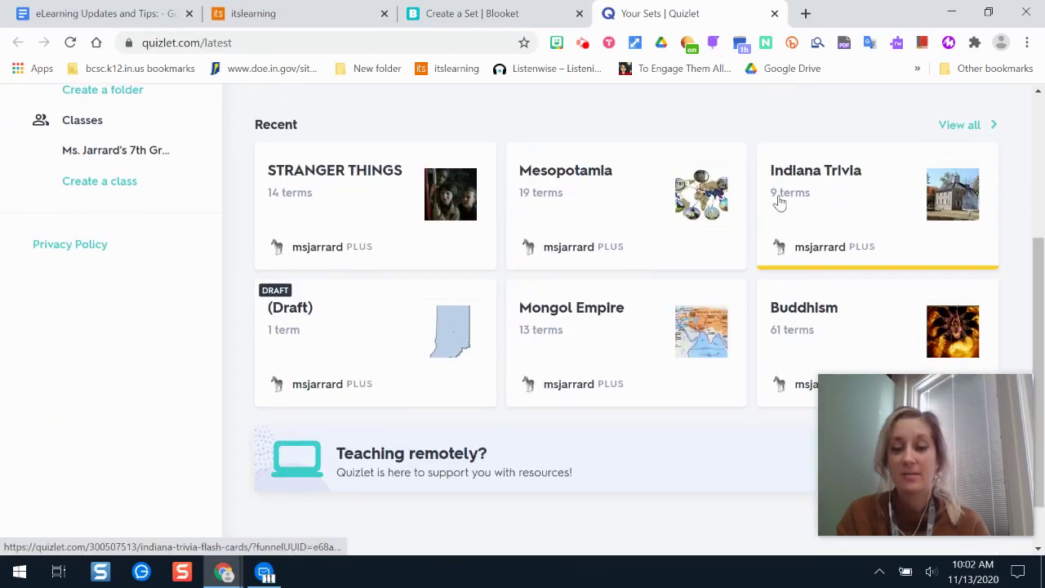
click(851, 199)
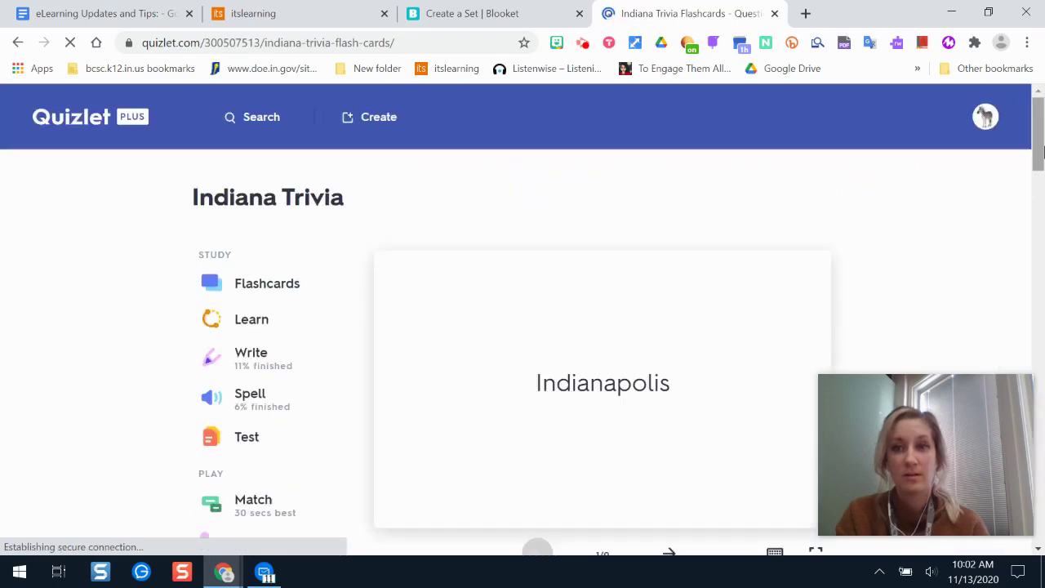
drag(1038, 135, 1039, 218)
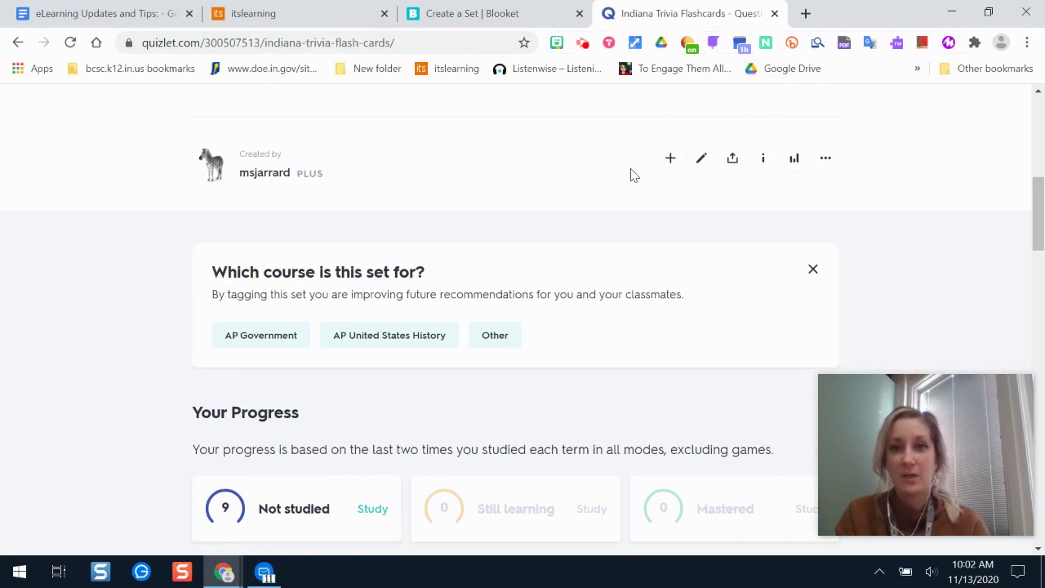
click(825, 160)
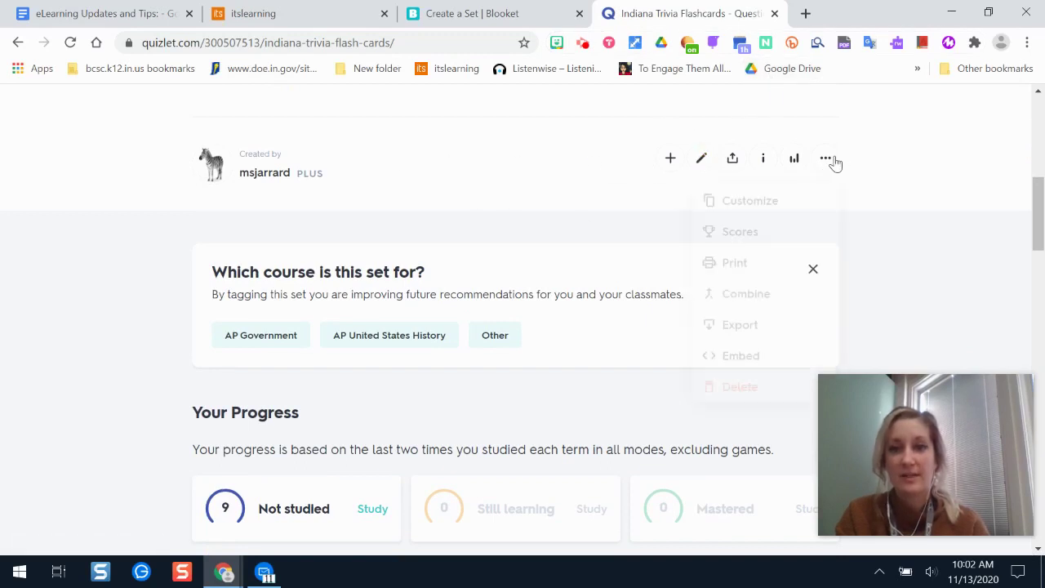
click(827, 162)
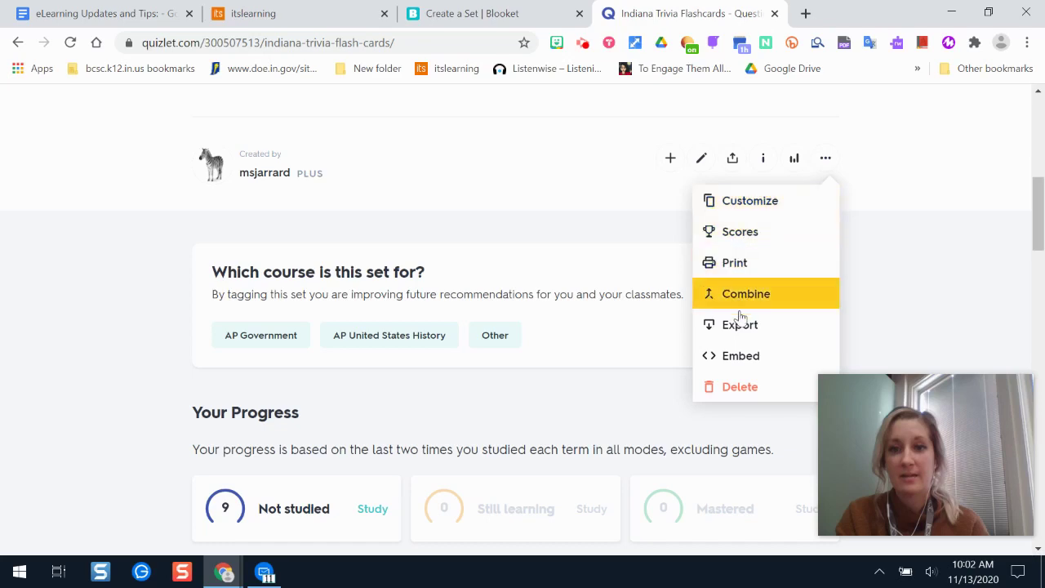
click(793, 327)
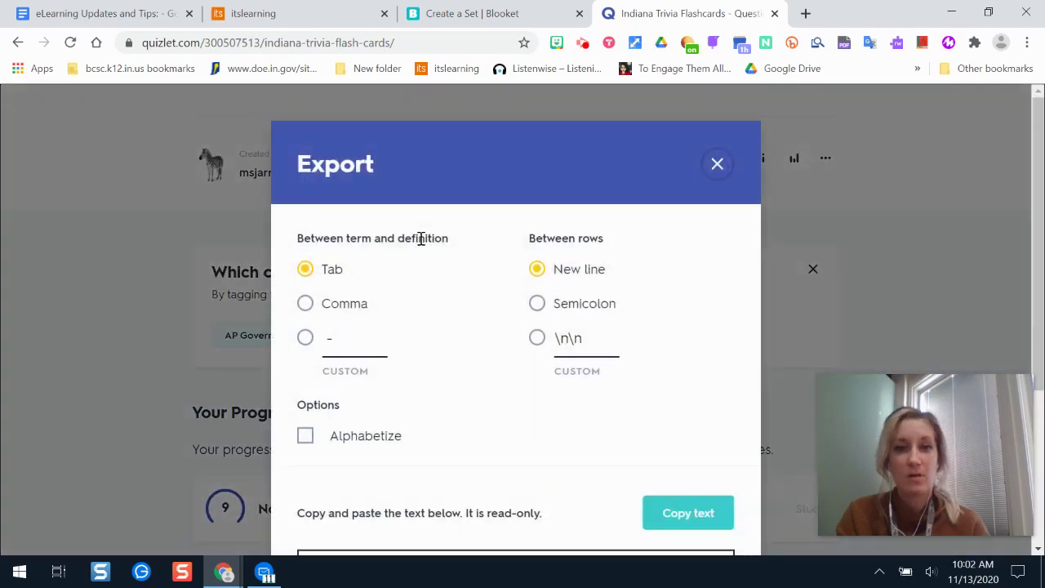
Copy the Indiana Trivia export text and return to the Blooket Create a Set tab
drag(1033, 159, 1033, 204)
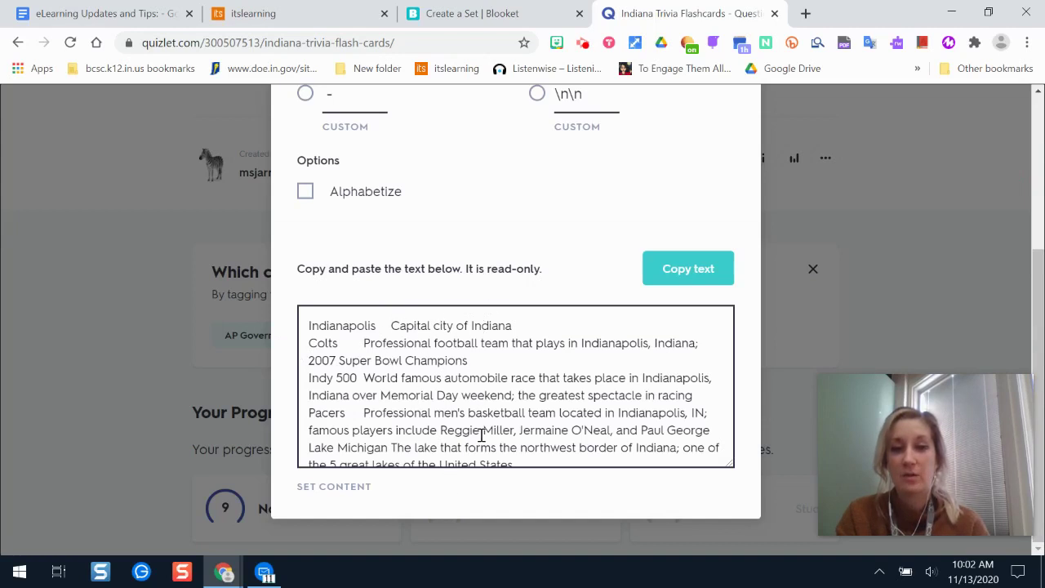
click(704, 272)
click(497, 13)
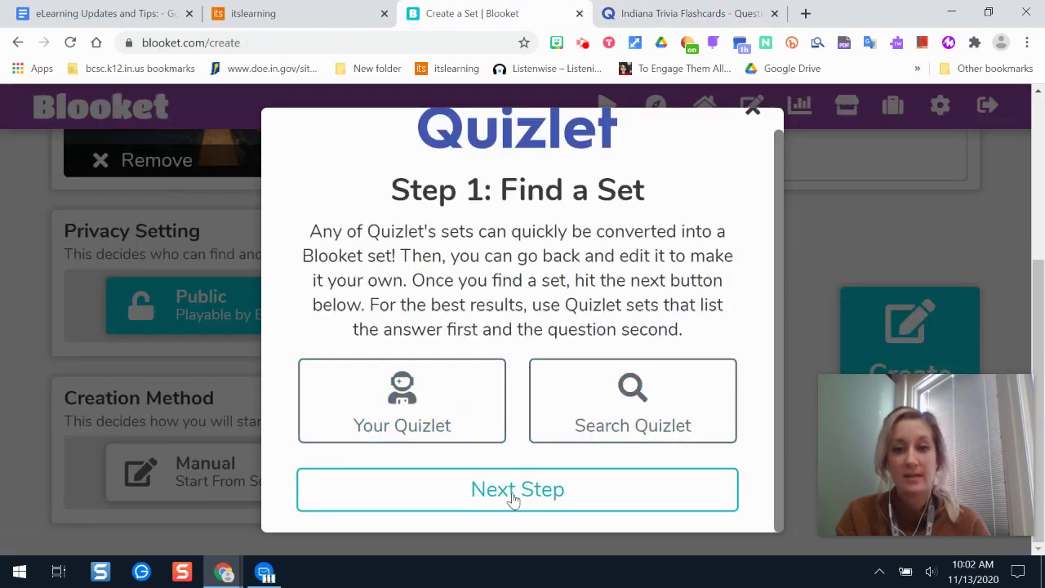
Paste the copied flashcard text to import it as questions, then start a blank Add Question form
click(552, 494)
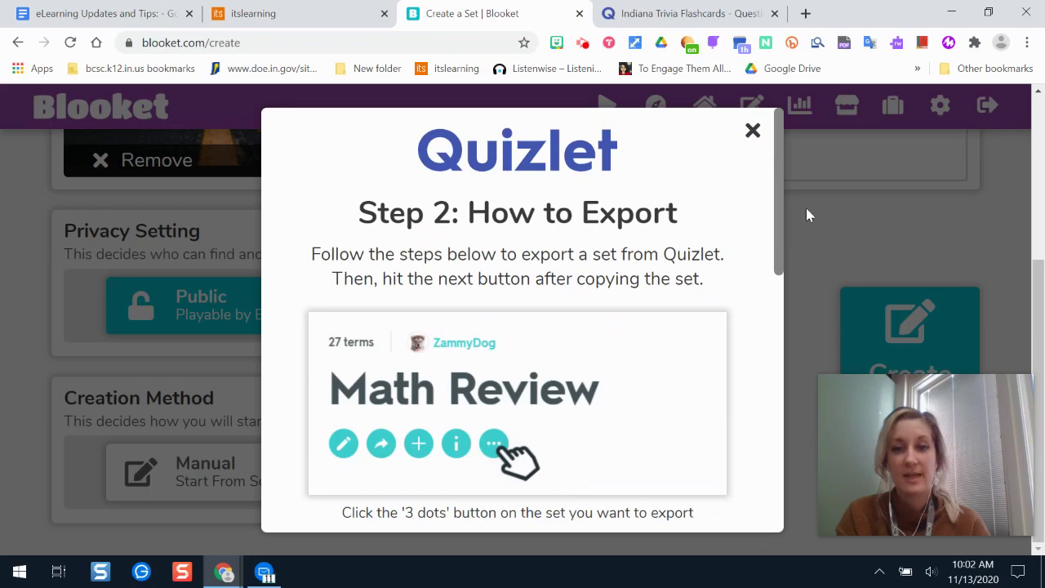
drag(782, 167, 781, 449)
click(532, 498)
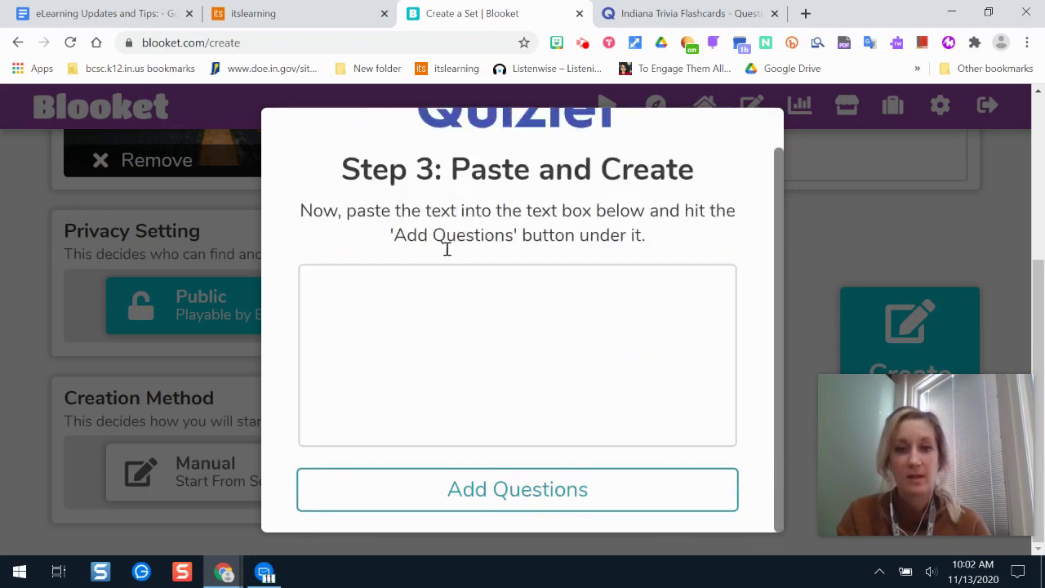
click(417, 294)
right_click(419, 300)
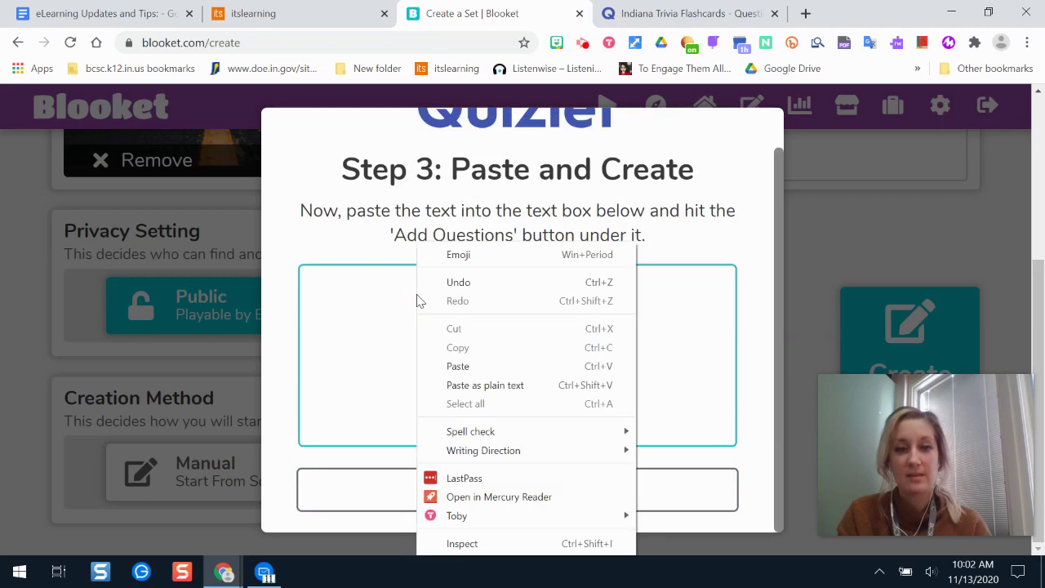
click(487, 367)
click(531, 497)
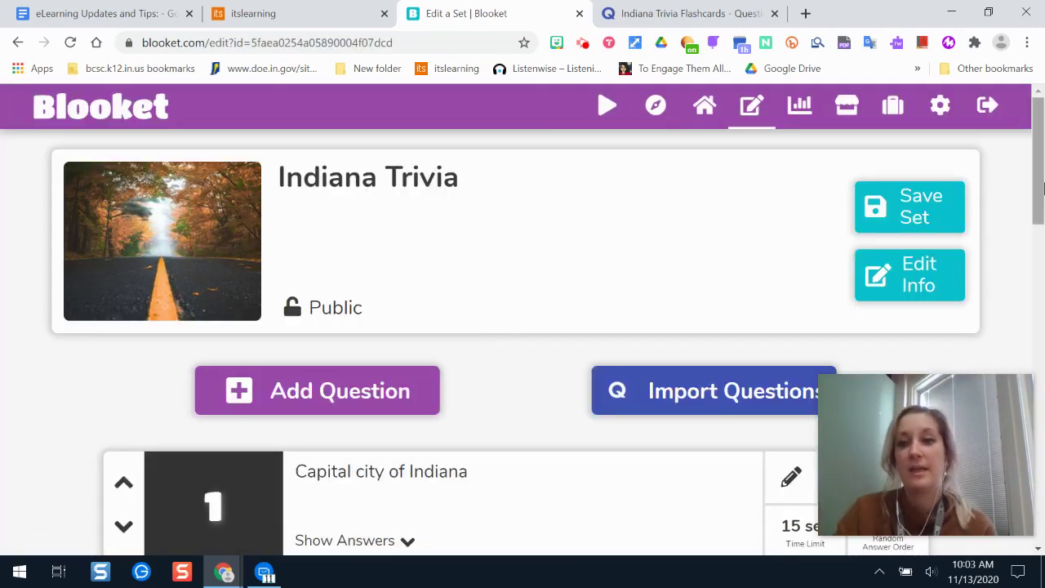
mouse_move(1035, 181)
mouse_down()
mouse_move(1039, 535)
mouse_move(1041, 186)
mouse_up()
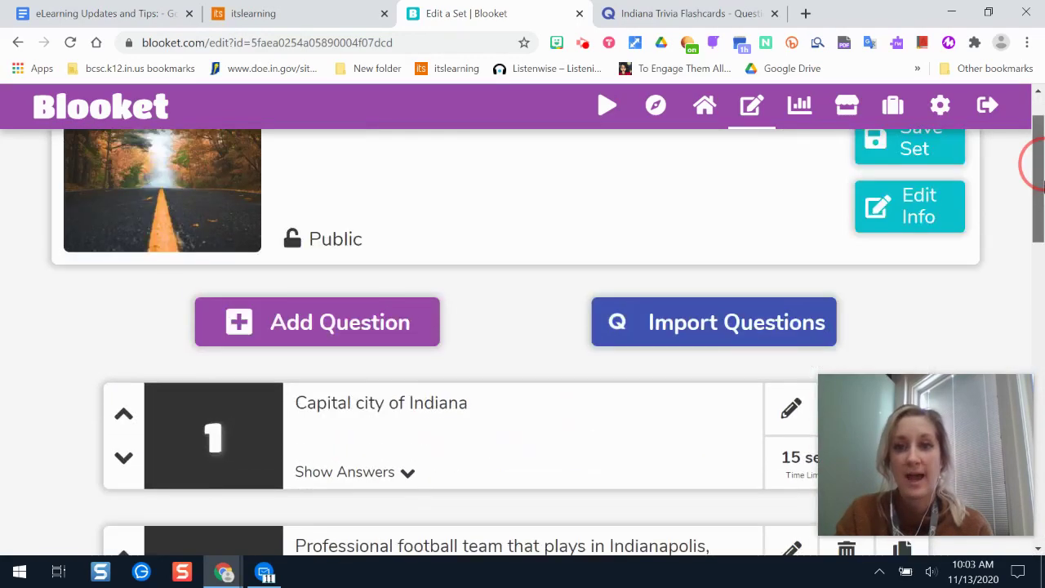
click(324, 339)
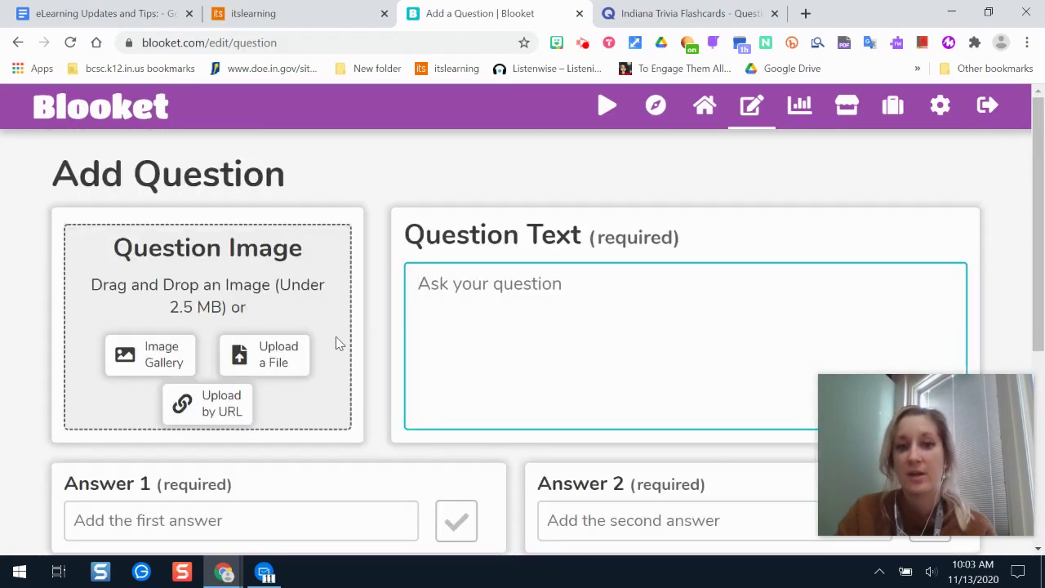
Enter the question asking which university is in Bloomington, Indiana
drag(1037, 151, 1037, 205)
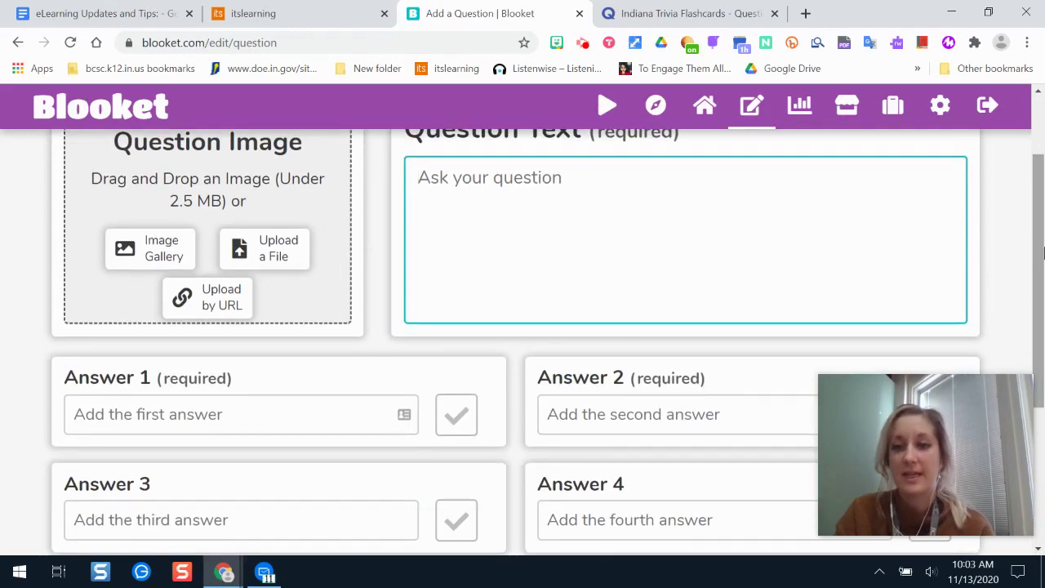
scroll(1030, 245, down, 2)
scroll(1031, 245, up, 3)
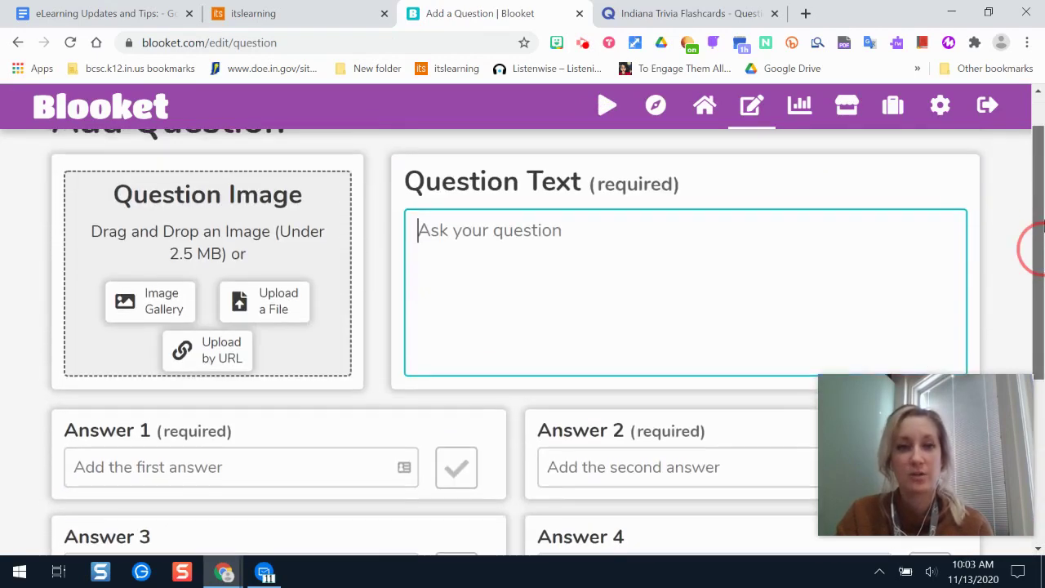
text(What university is located in Bloomington, Indiana?)
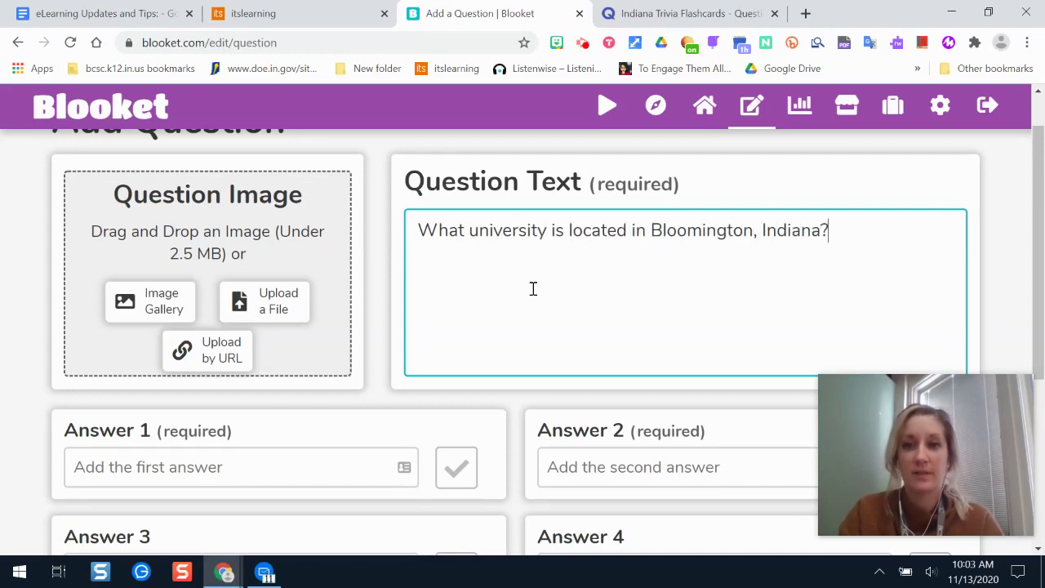
scroll(571, 244, down, 3)
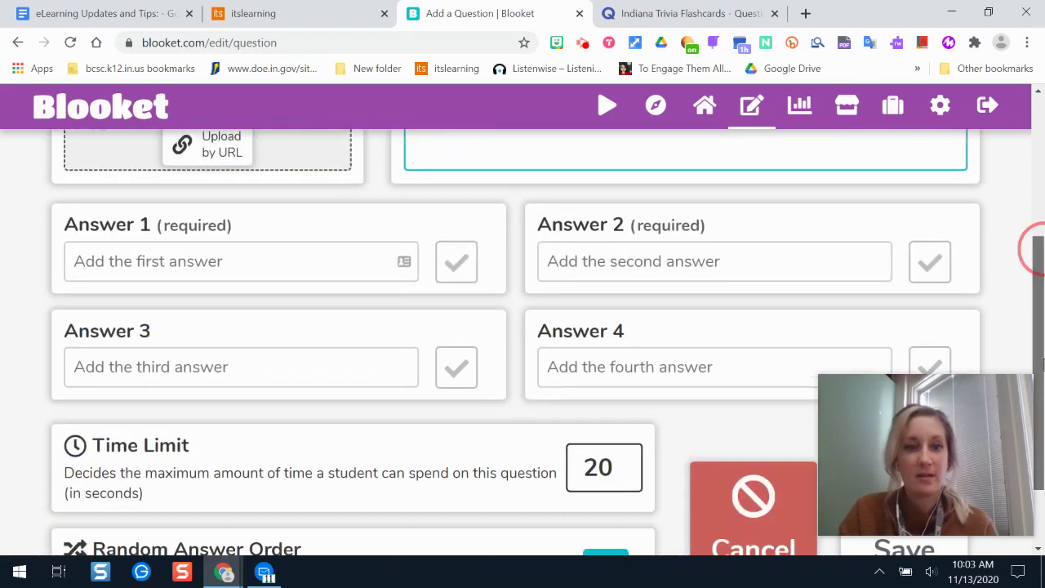
Add four Indiana university answers, mark Indiana University correct, and save the question
click(235, 256)
text(P)
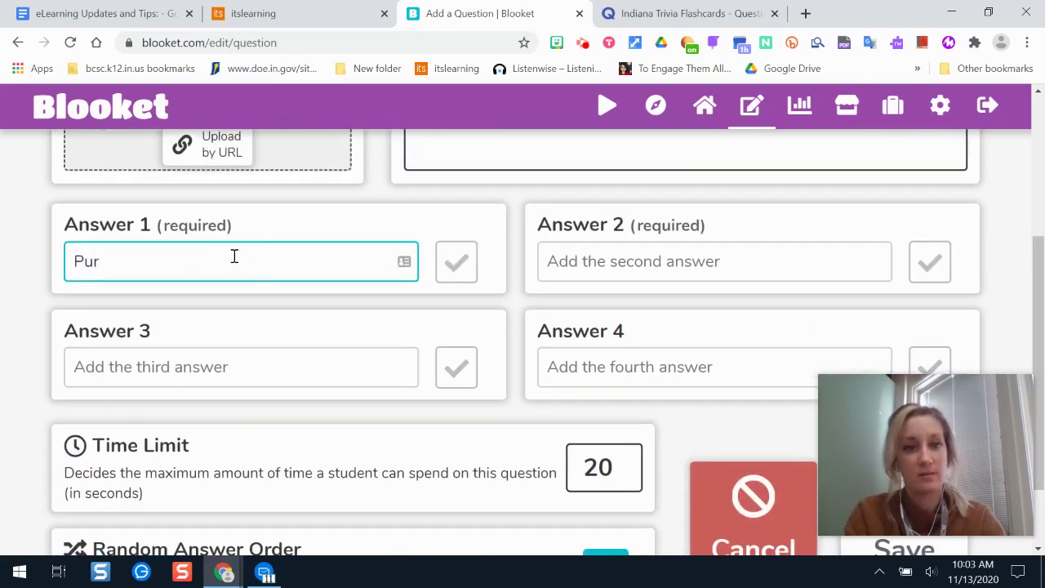
text(ur)
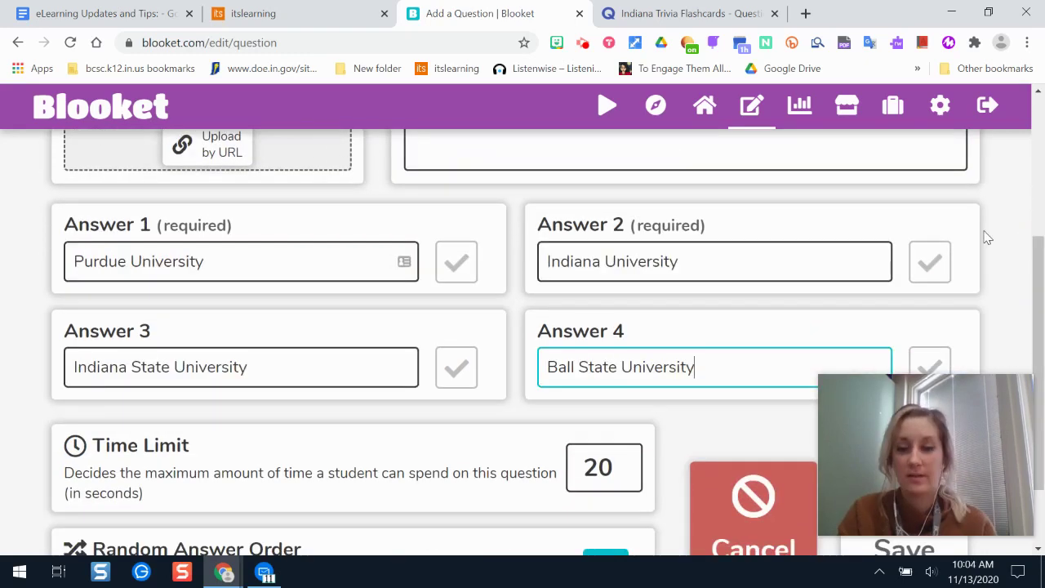
click(930, 261)
click(1037, 280)
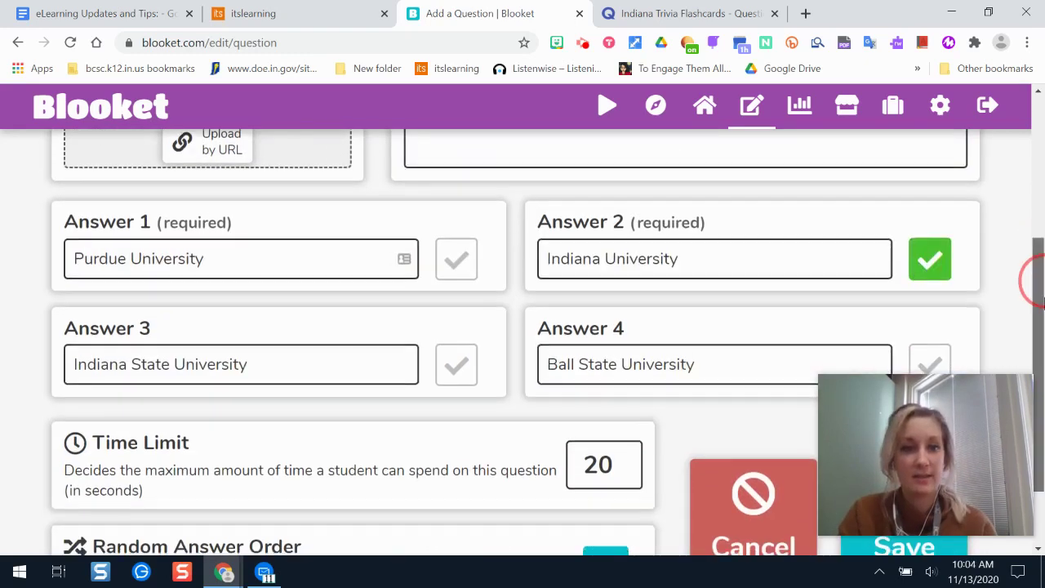
drag(1039, 302, 1039, 351)
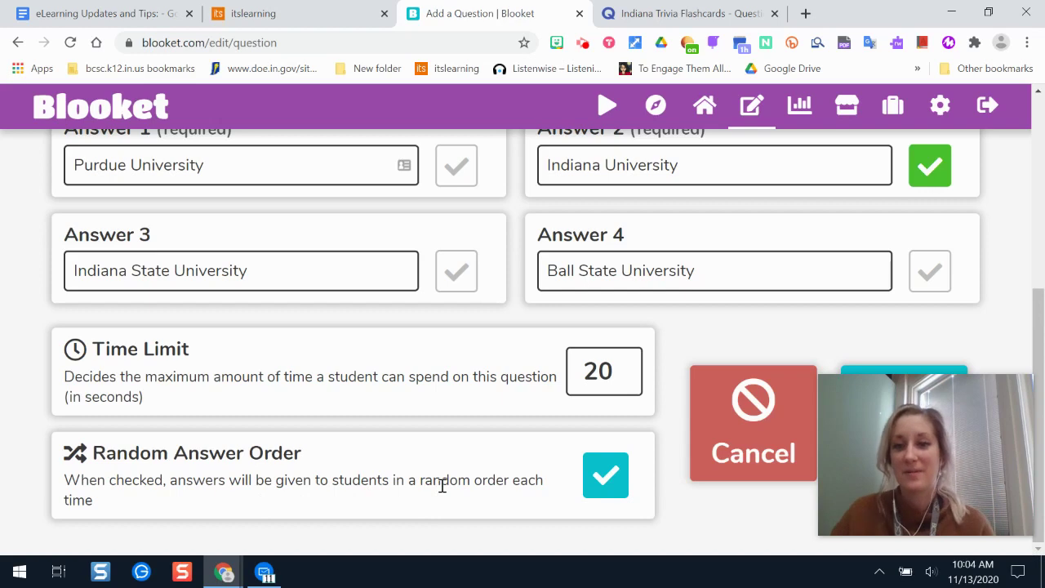
drag(957, 487, 952, 171)
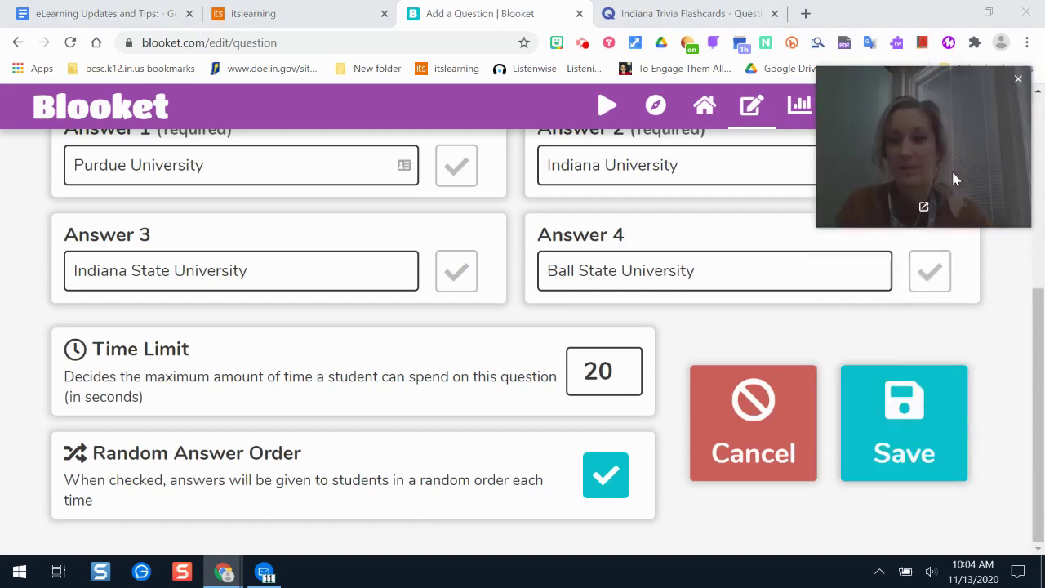
click(907, 408)
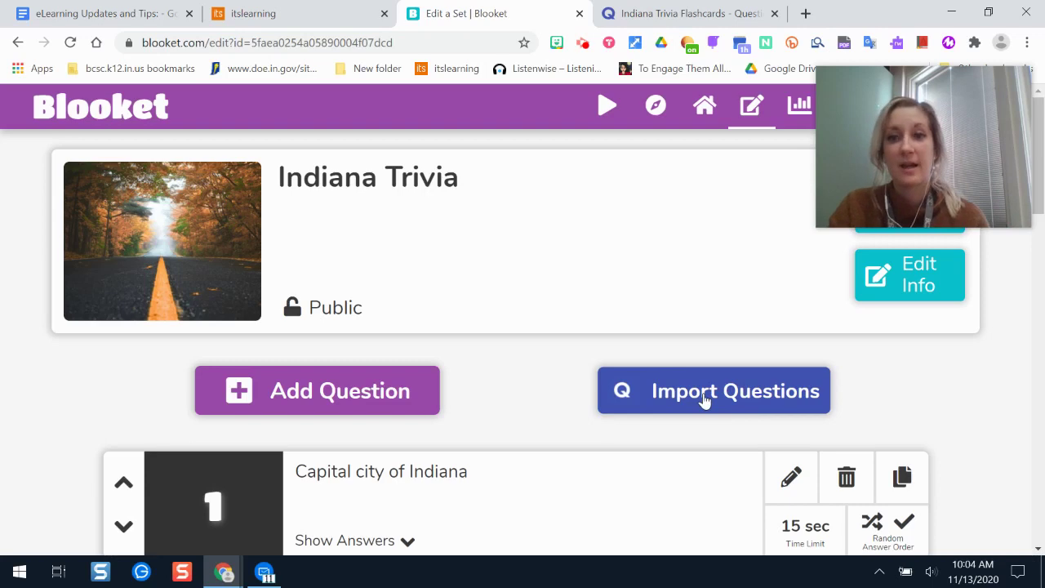
Save the finished Indiana Trivia set with Save Set at the top right
drag(994, 143, 217, 103)
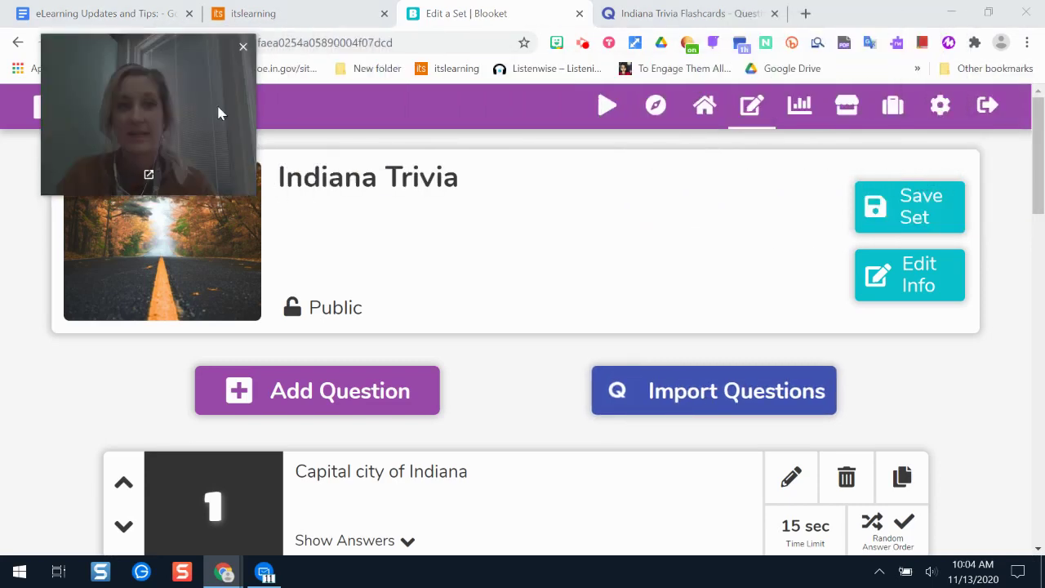
click(852, 216)
click(929, 209)
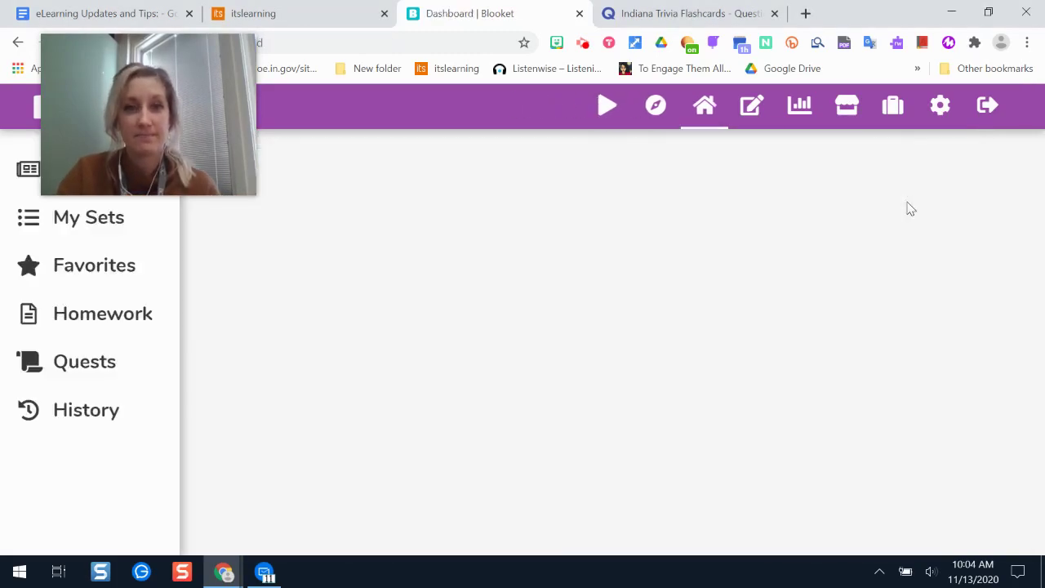
Go to My Sets and host a game with the 10-question Indiana Trivia set
drag(184, 114, 947, 114)
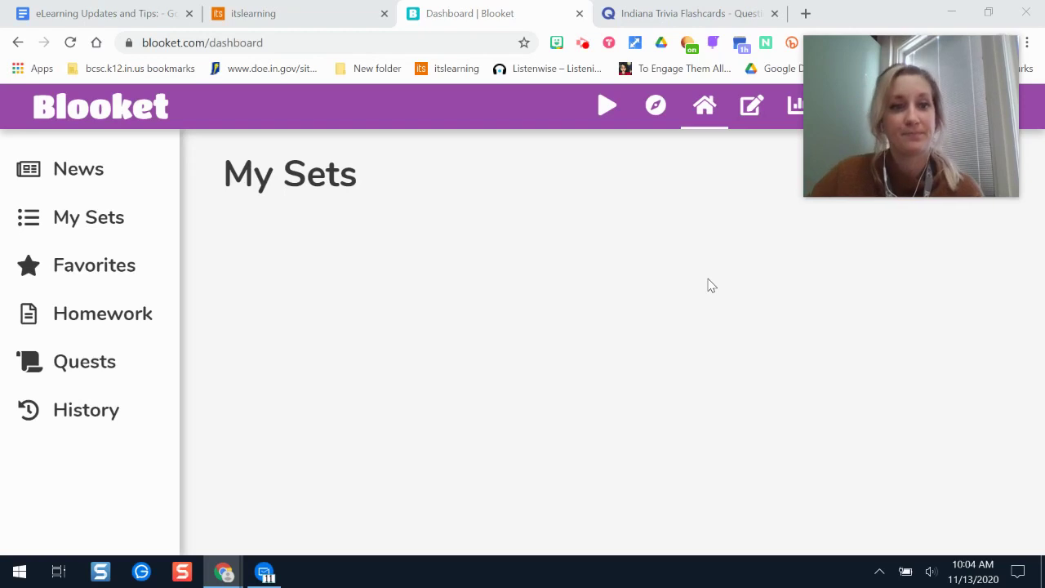
click(29, 214)
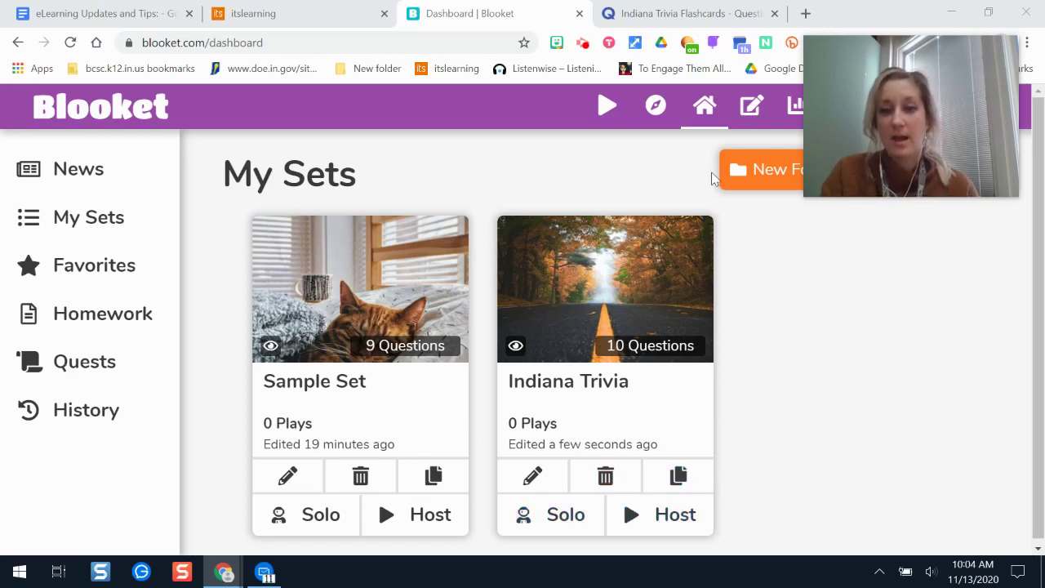
click(649, 524)
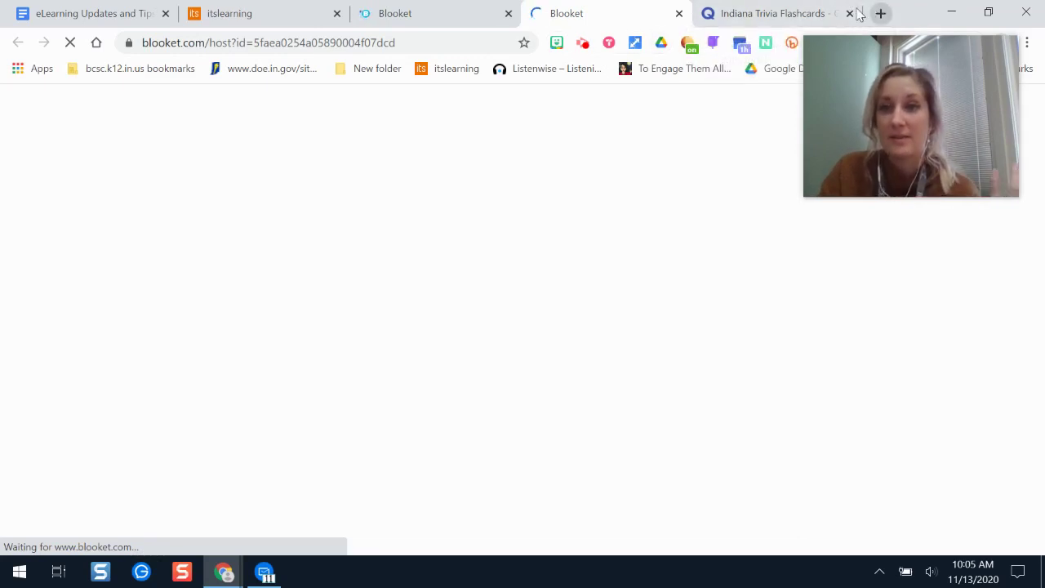
Close the Quizlet flashcards tab and preview the Gold Quest game mode
click(852, 13)
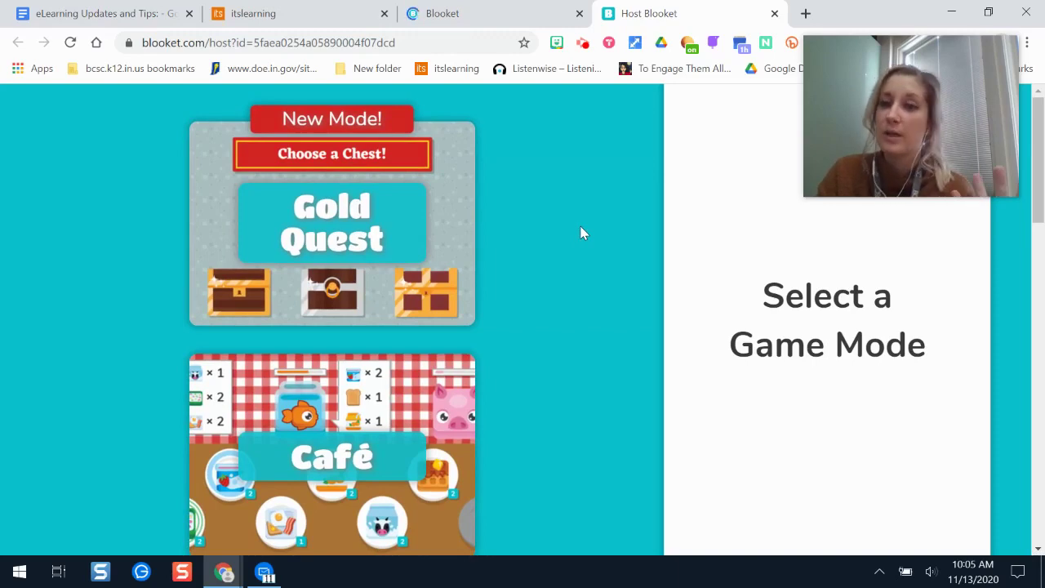
scroll(1041, 147, down, 1)
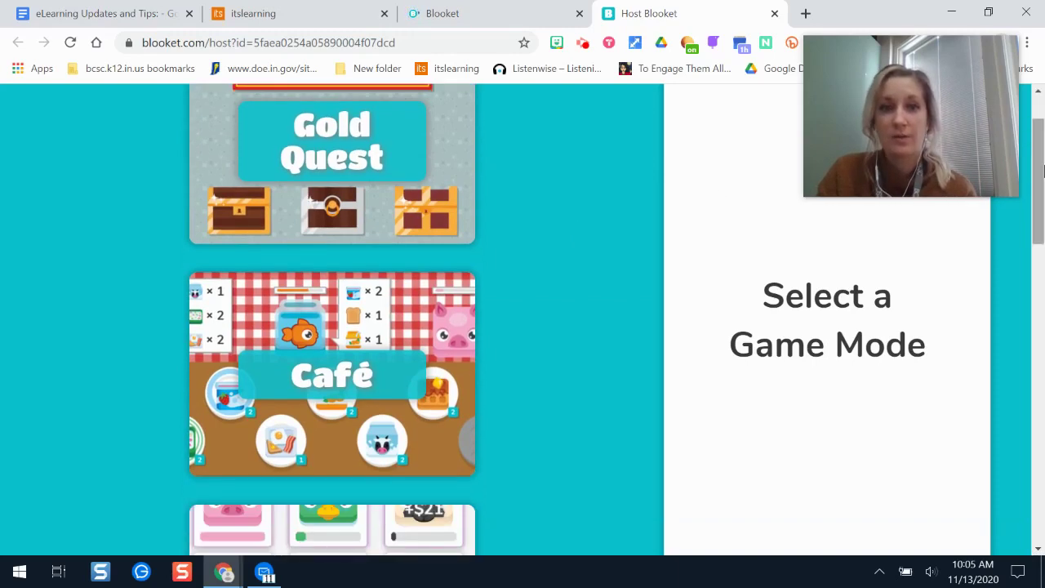
click(427, 227)
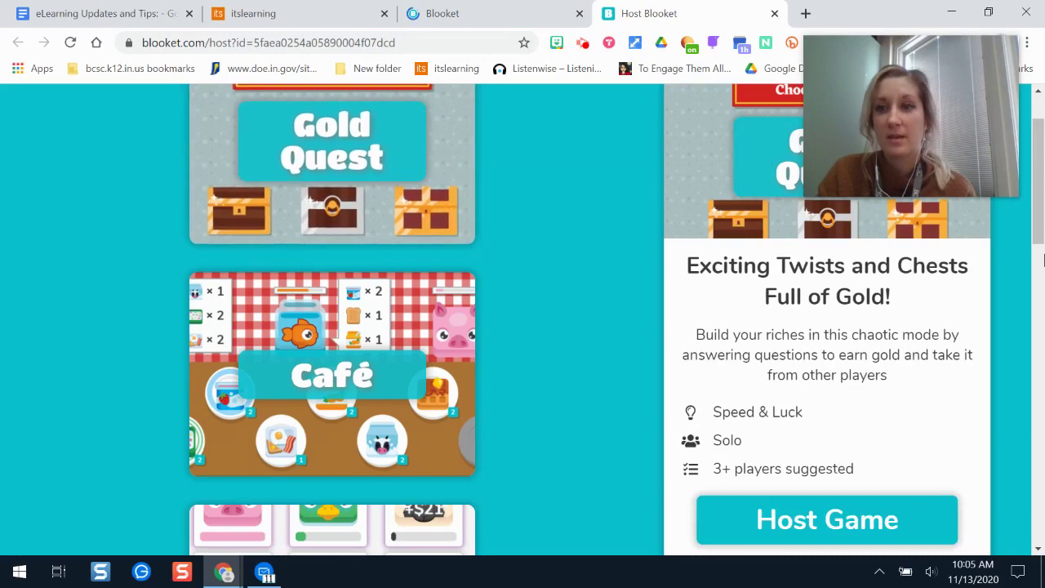
scroll(1038, 171, down, 2)
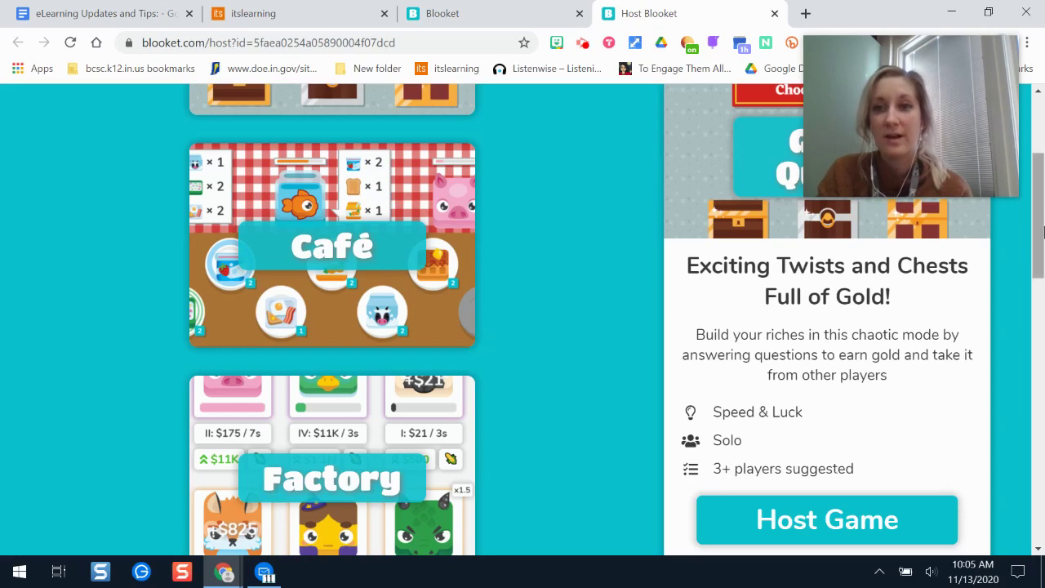
scroll(494, 275, up, 3)
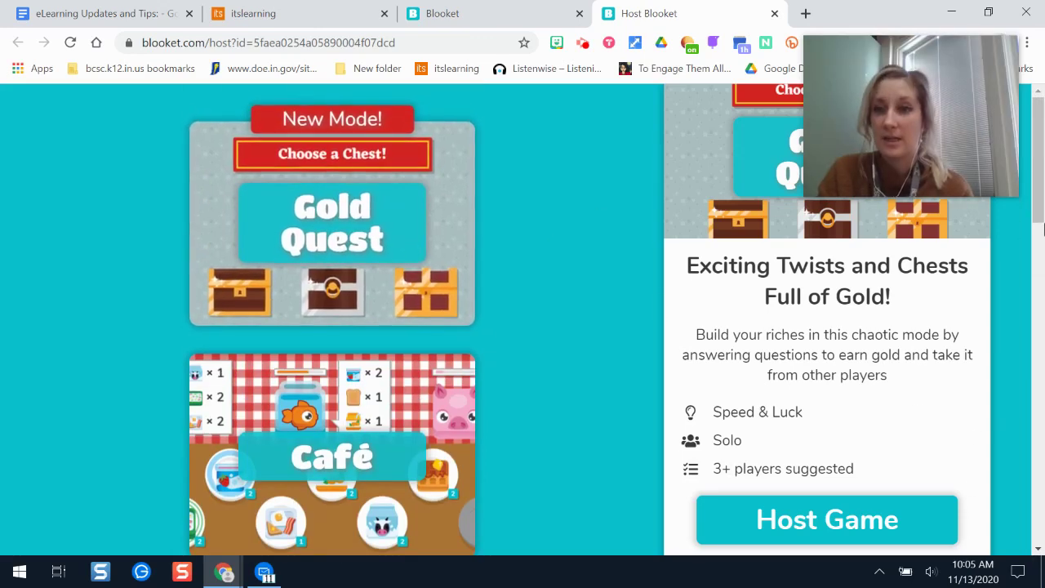
drag(1036, 199, 1035, 249)
Select the Café game mode and assign it as homework
click(434, 345)
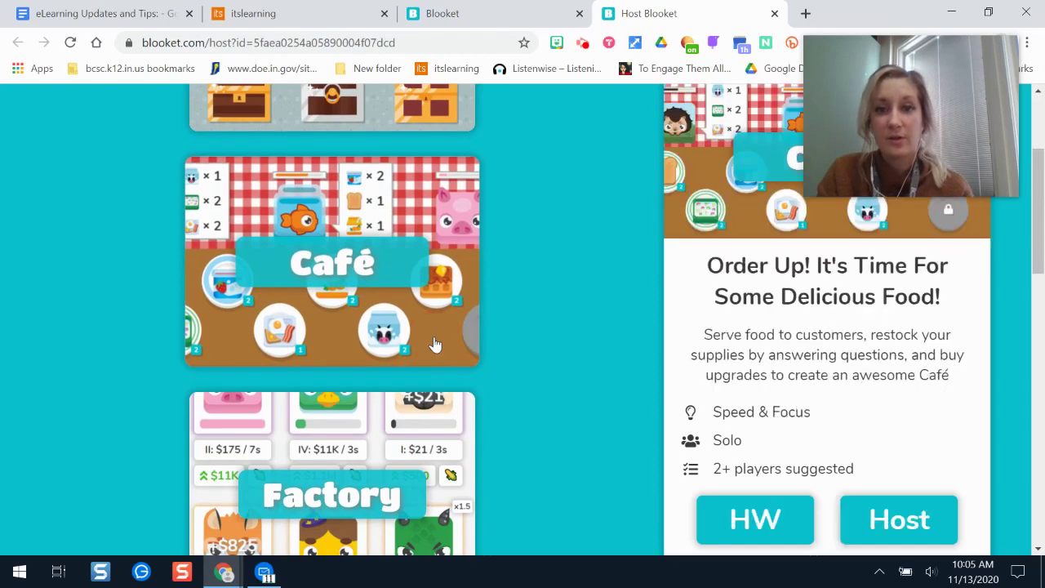
scroll(1042, 212, down, 2)
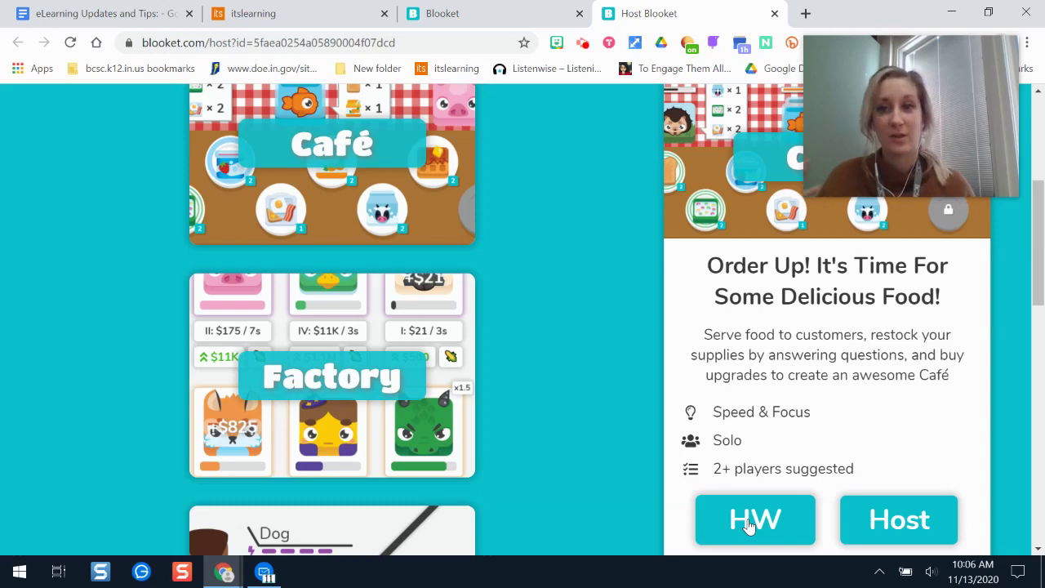
scroll(339, 246, up, 2)
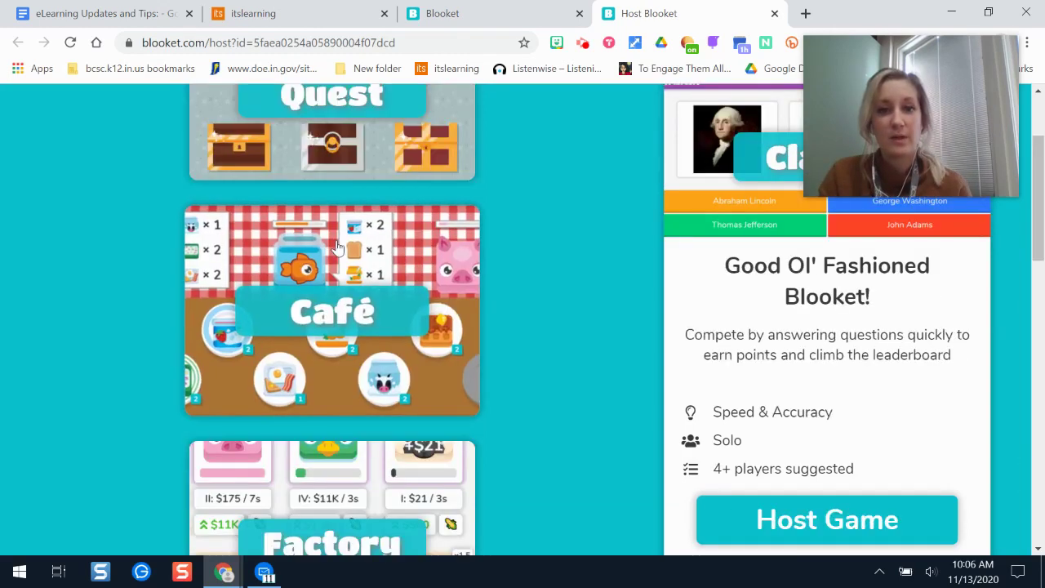
click(339, 246)
scroll(338, 247, down, 2)
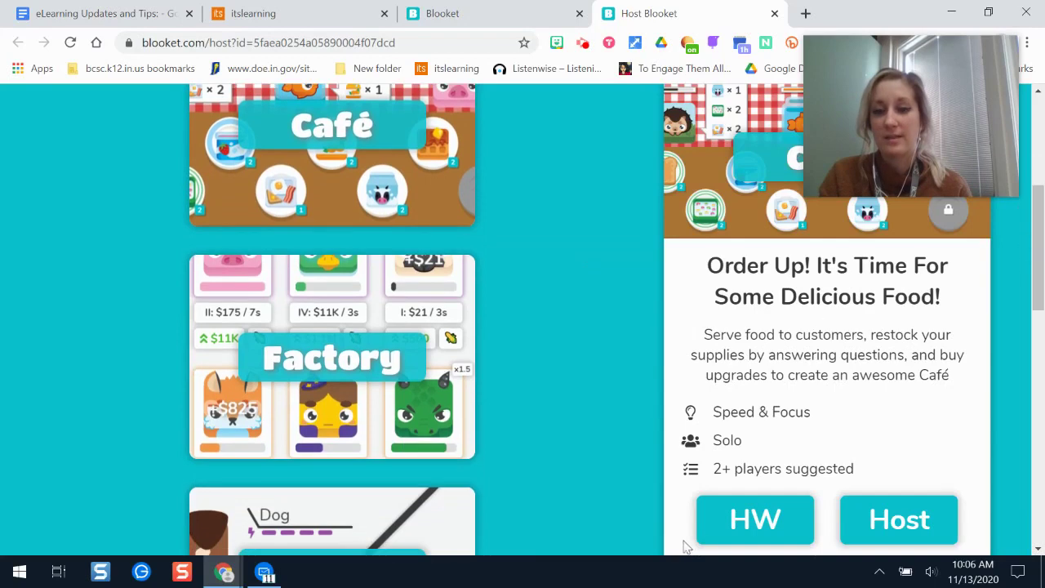
click(735, 520)
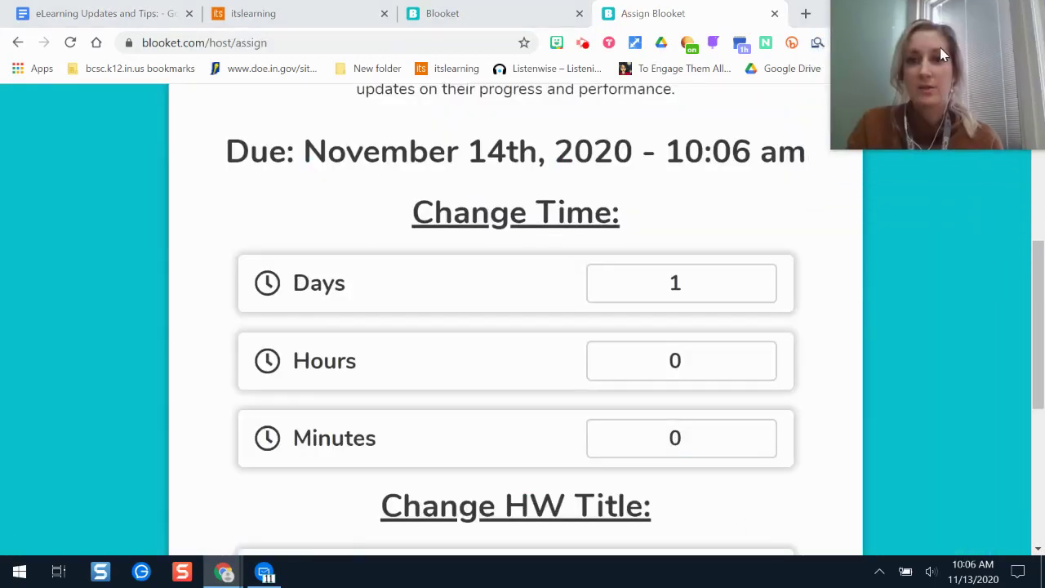
Set the homework duration to 7 days and 2 hours, due November 20th, 2020 at 12:06 pm
drag(1043, 265, 1035, 298)
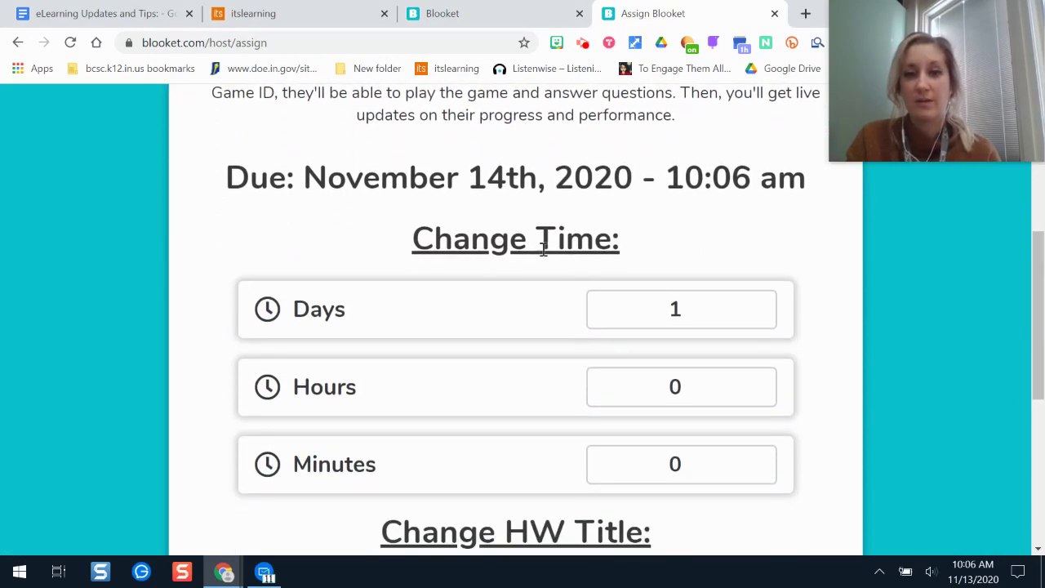
click(682, 303)
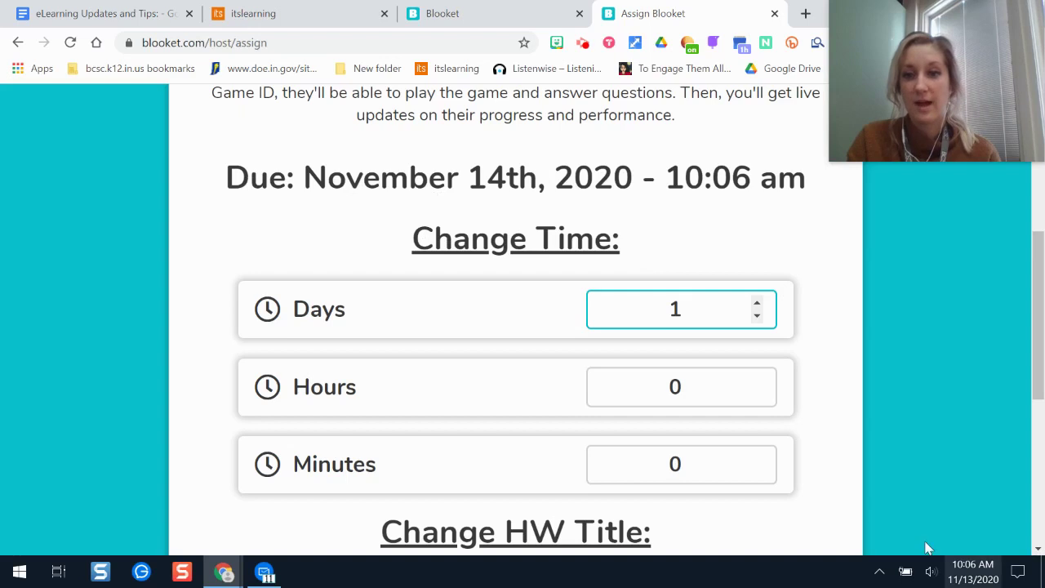
scroll(772, 317, down, 2)
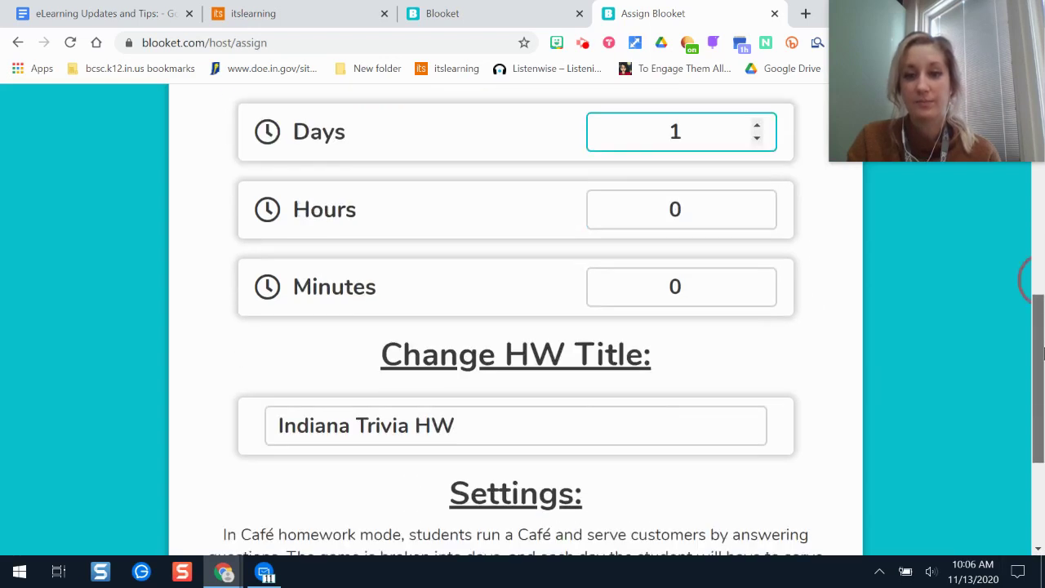
scroll(777, 204, up, 1)
click(756, 238)
click(756, 237)
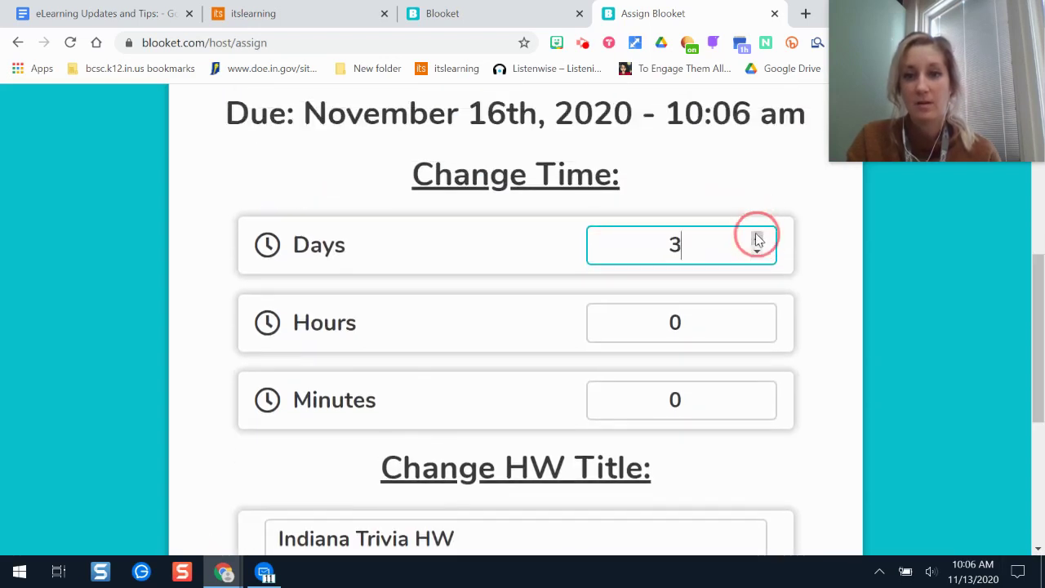
click(756, 238)
click(757, 238)
click(757, 238)
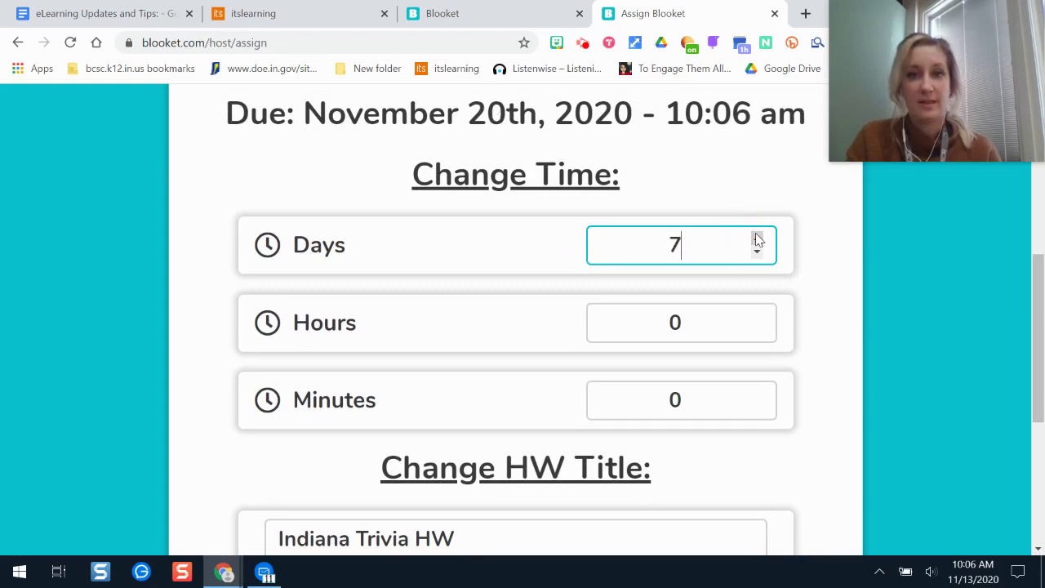
click(712, 321)
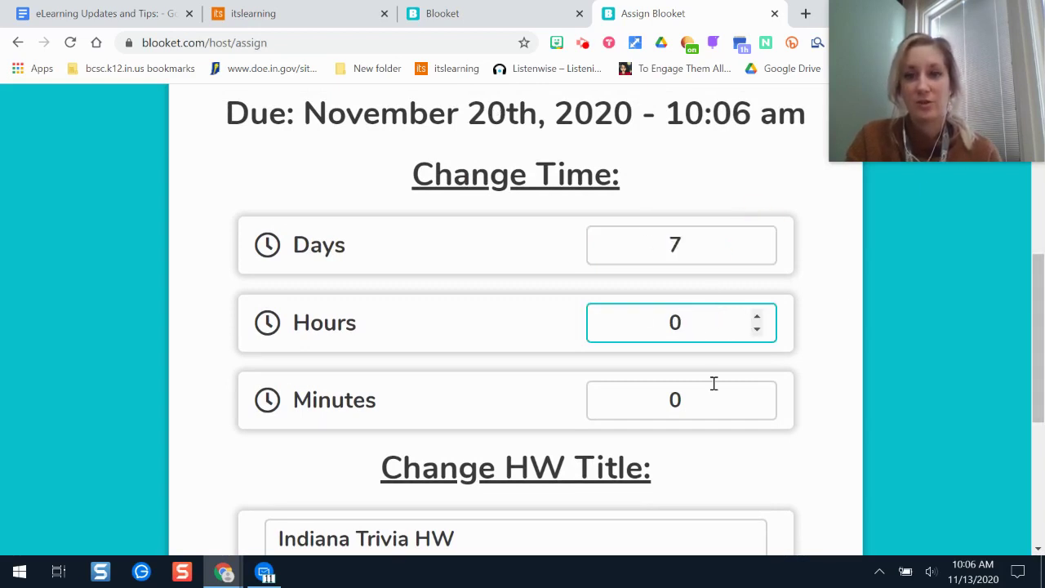
click(758, 317)
click(758, 318)
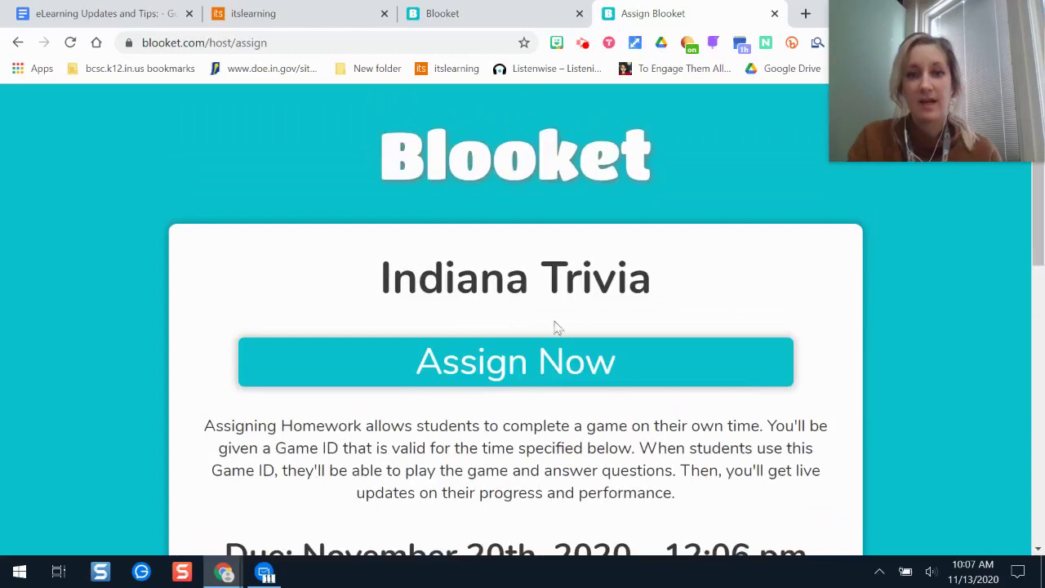
Assign the Indiana Trivia homework, then review Game ID 14449, the join link and results
click(554, 363)
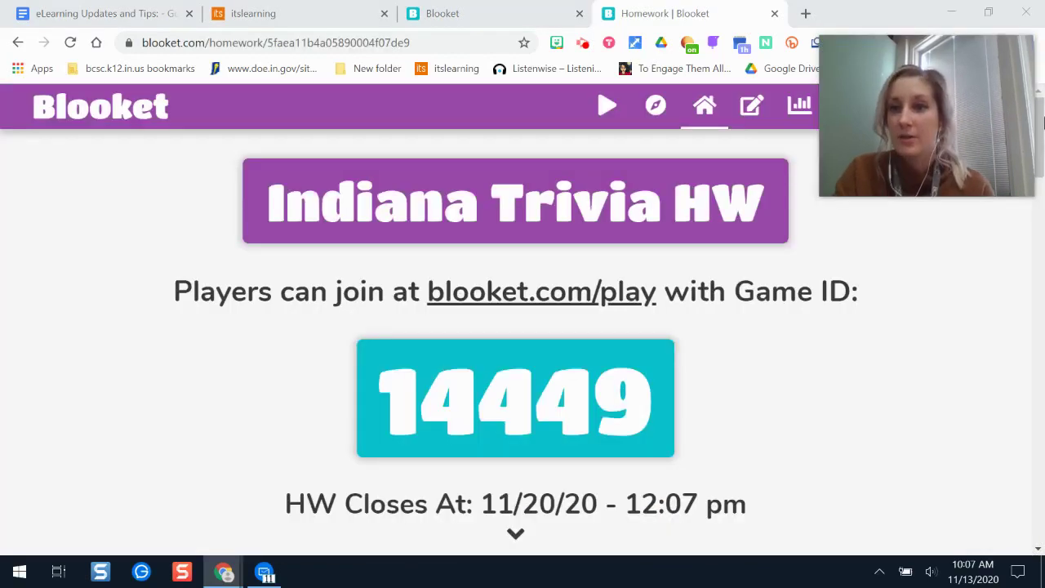
mouse_move(1043, 134)
mouse_down()
mouse_move(1043, 166)
mouse_move(1043, 134)
mouse_up()
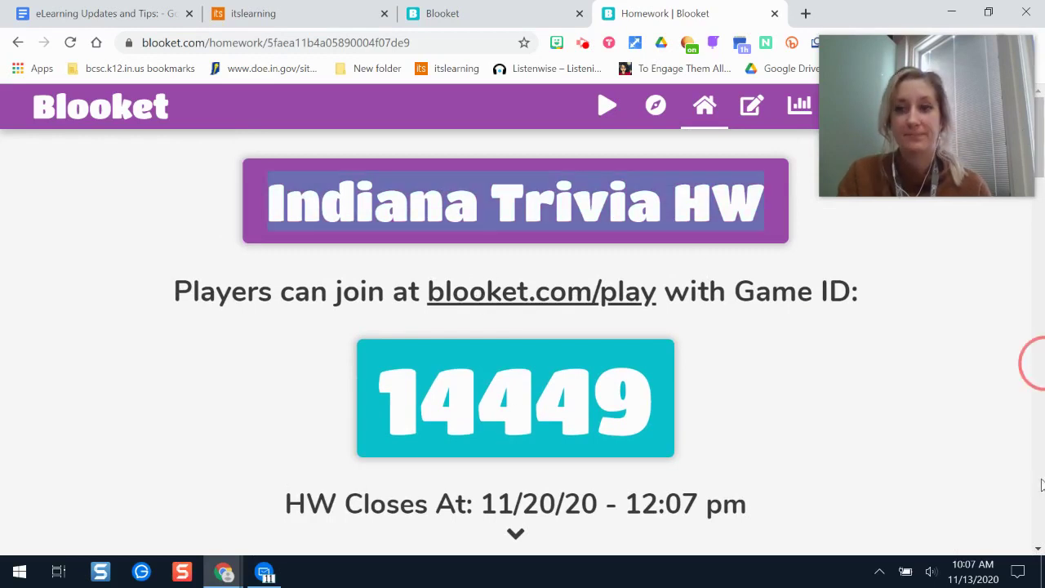
scroll(873, 434, down, 1)
scroll(873, 436, down, 3)
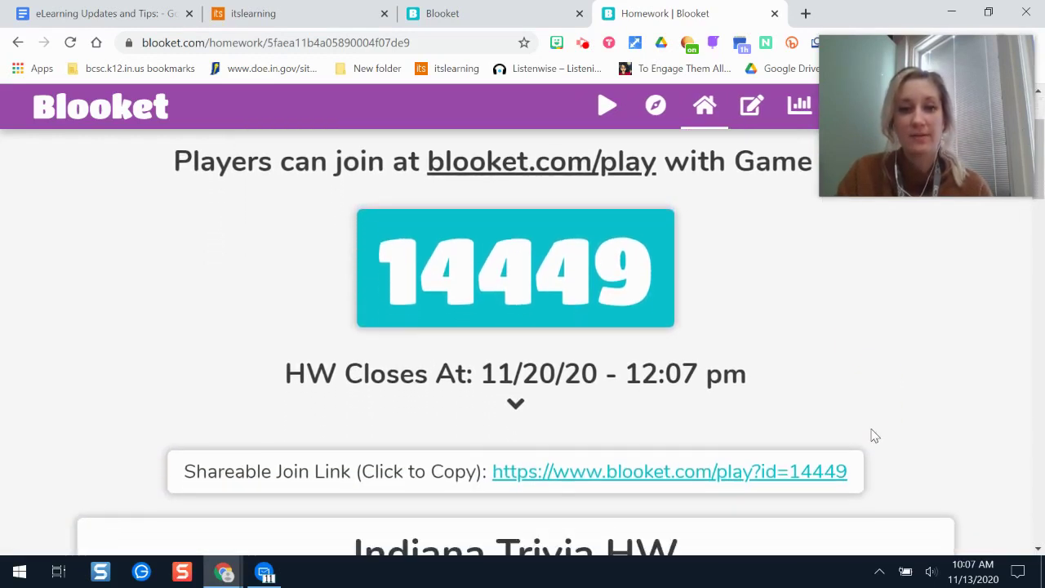
scroll(805, 392, down, 1)
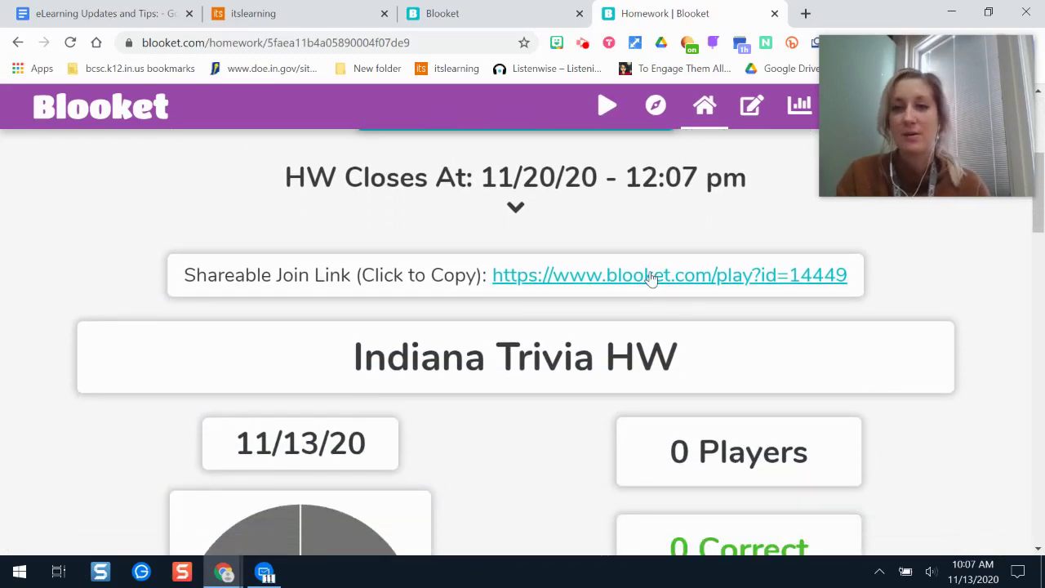
scroll(1019, 386, down, 5)
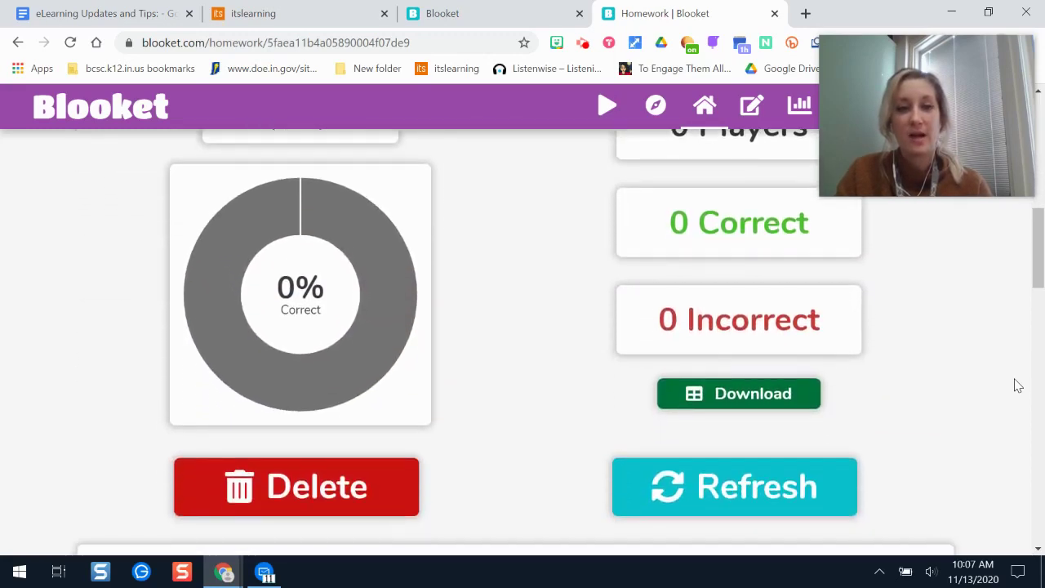
scroll(1018, 385, up, 2)
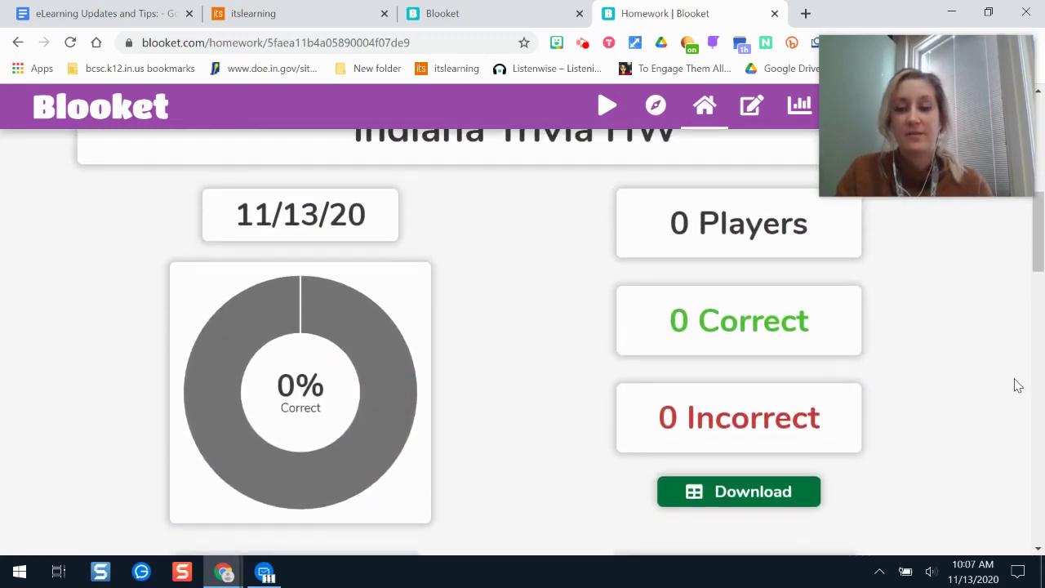
scroll(1019, 385, down, 4)
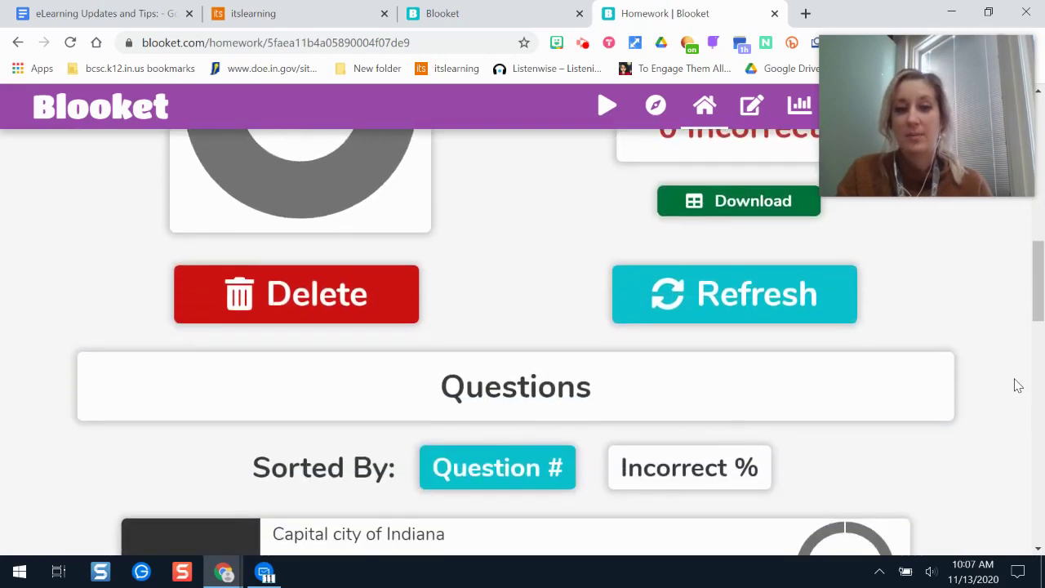
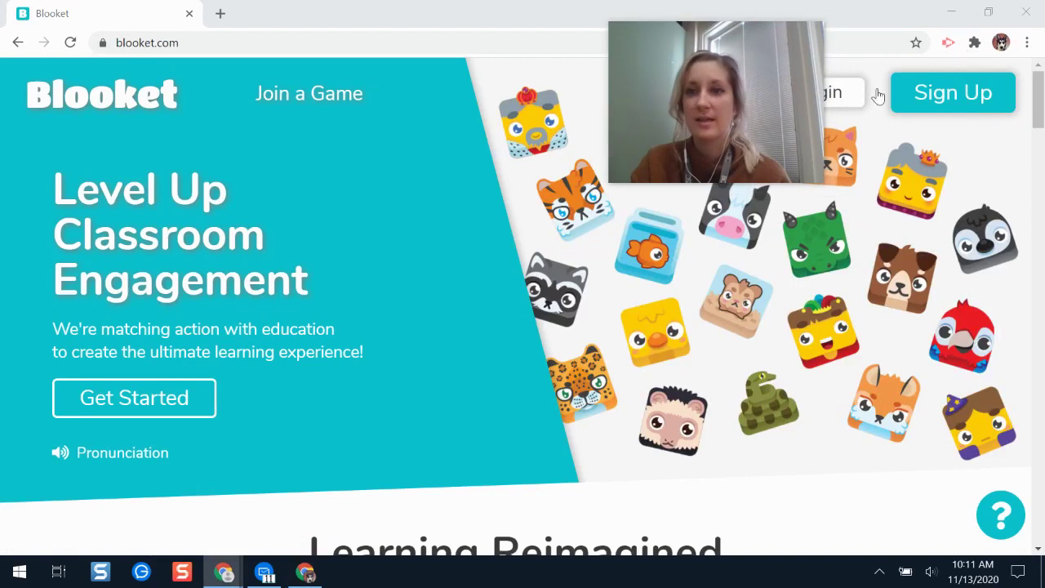
Start a Blooket sign-up using a Google account
click(953, 92)
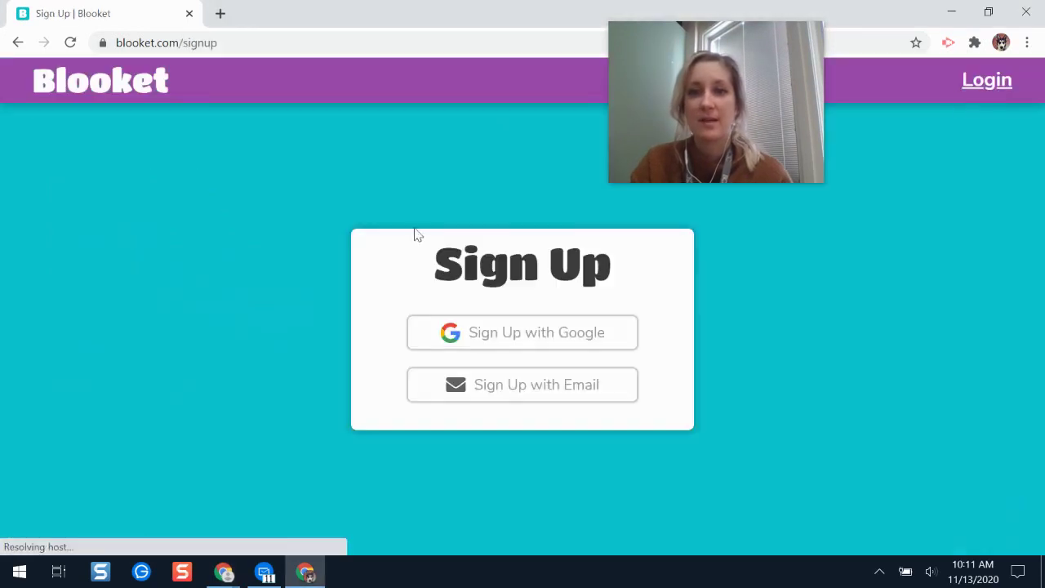
click(511, 340)
drag(819, 96, 1006, 96)
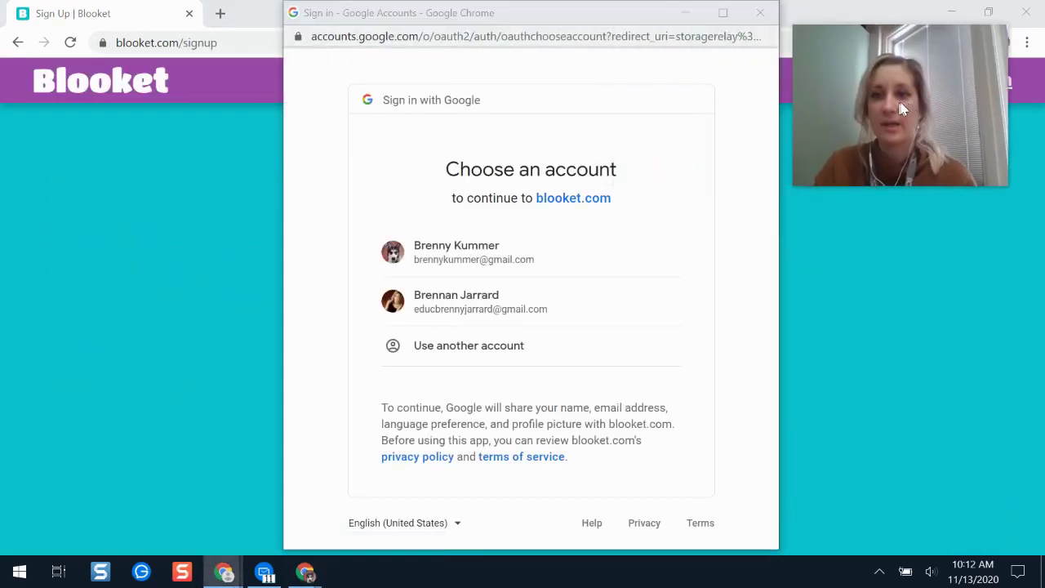
click(479, 255)
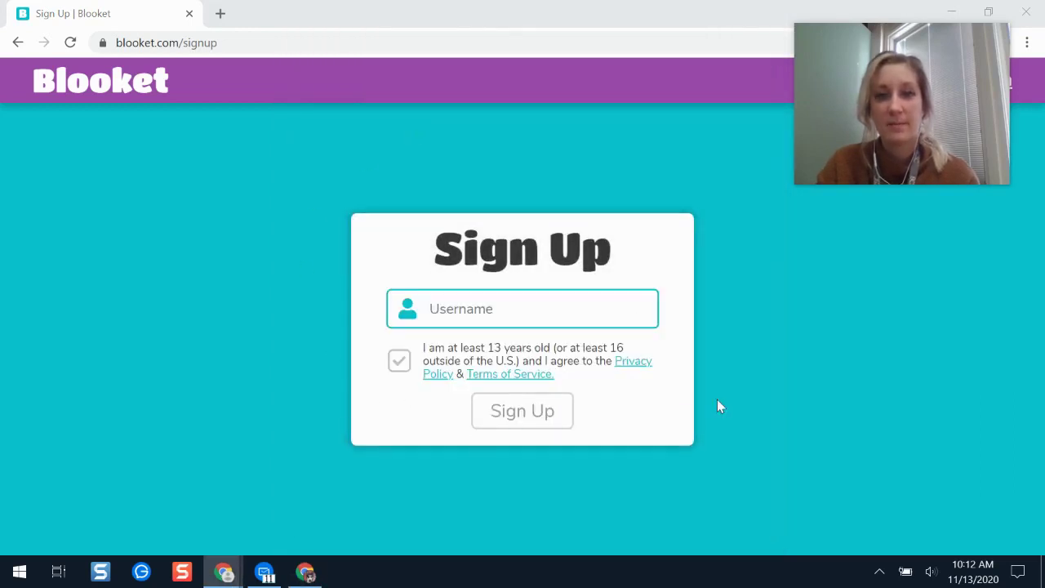
Accept the age and terms statement, enter a username, and create the account
click(392, 364)
click(493, 319)
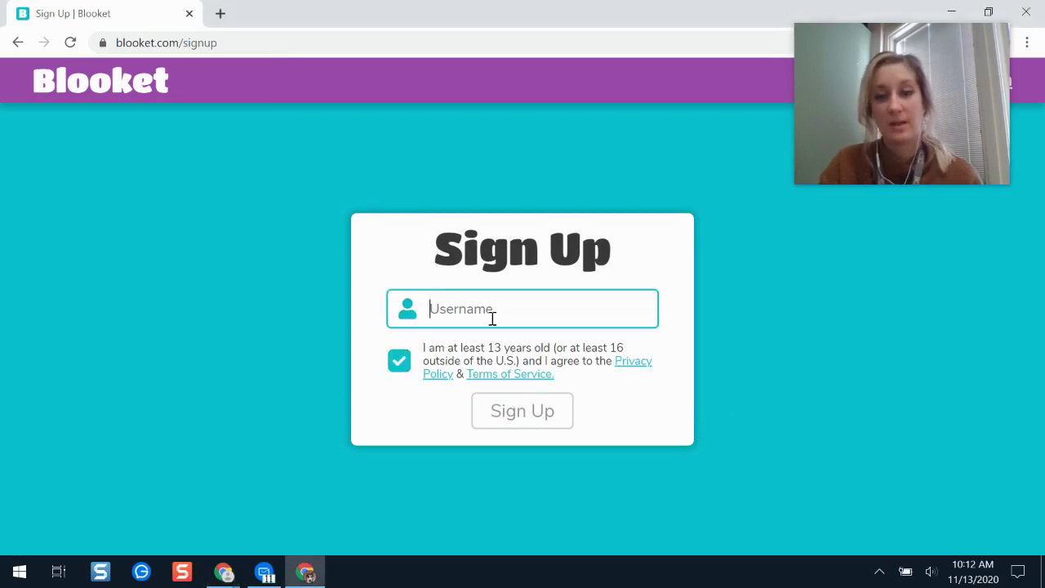
text(bkum)
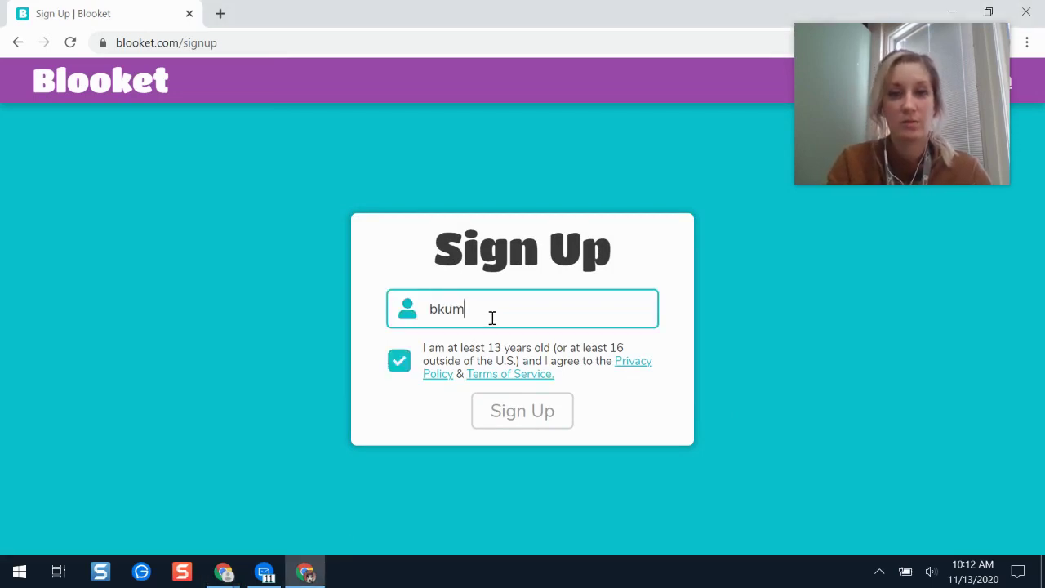
text(mer)
click(516, 409)
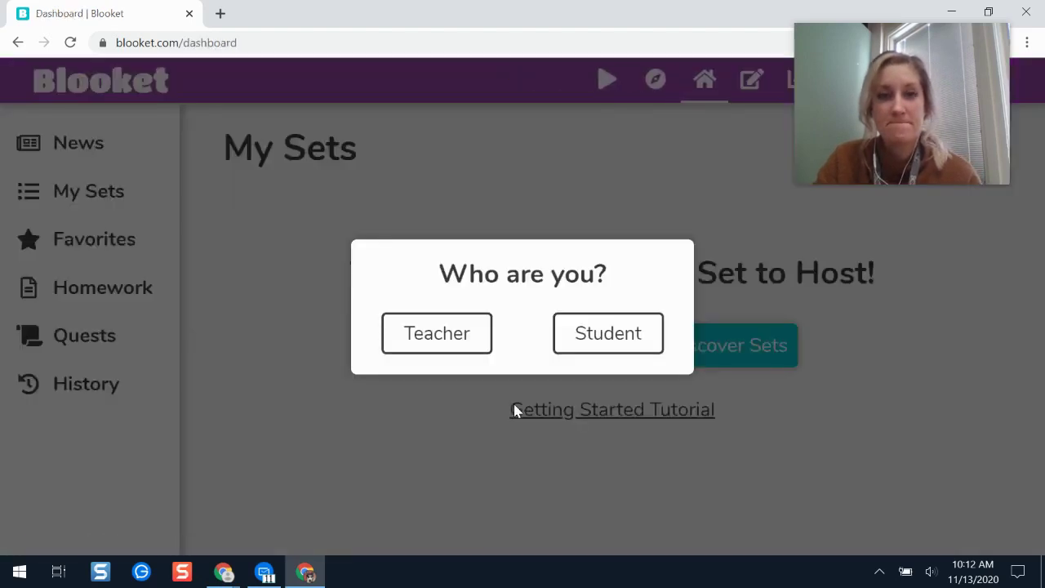
Register as a Student, finish the welcome tour, and open a blank new browser tab
click(617, 333)
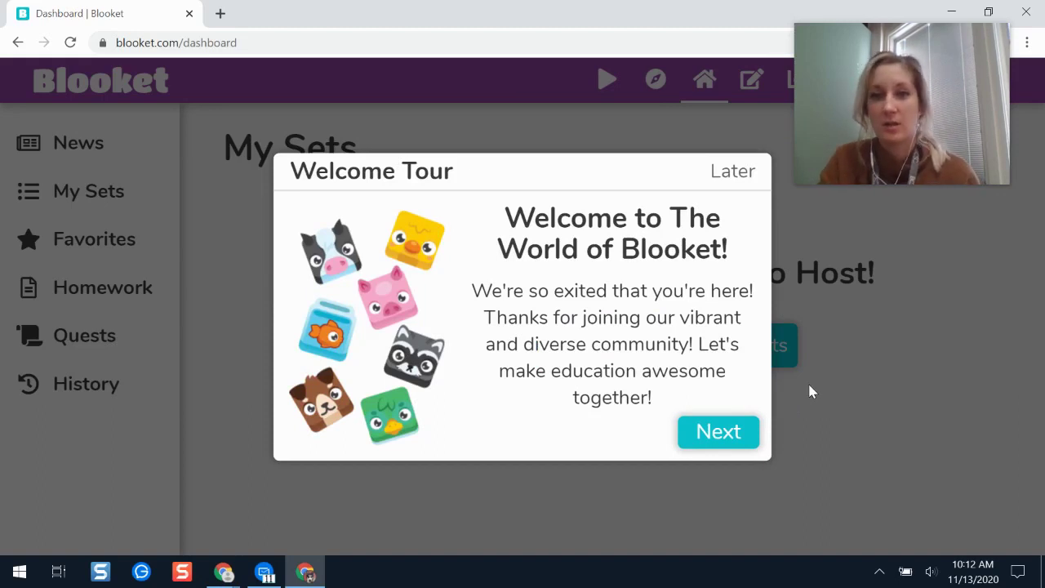
click(731, 449)
click(719, 432)
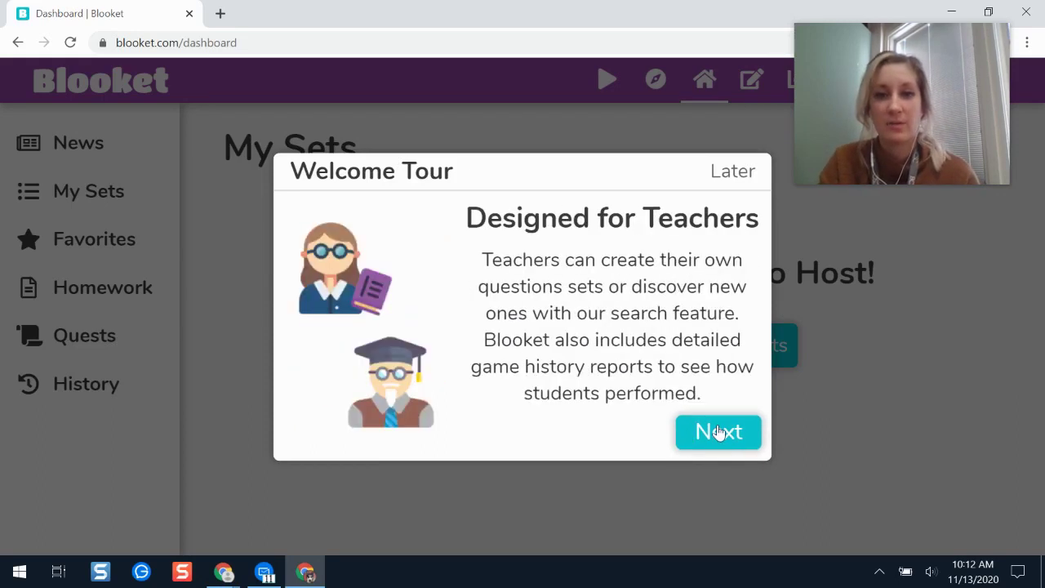
click(719, 432)
click(719, 432)
click(718, 432)
click(719, 432)
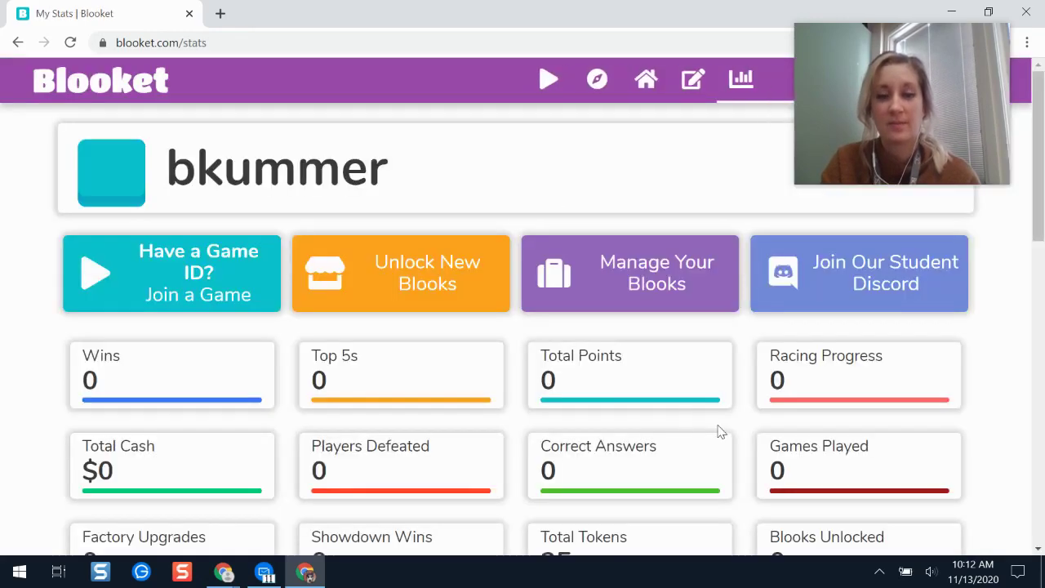
click(223, 14)
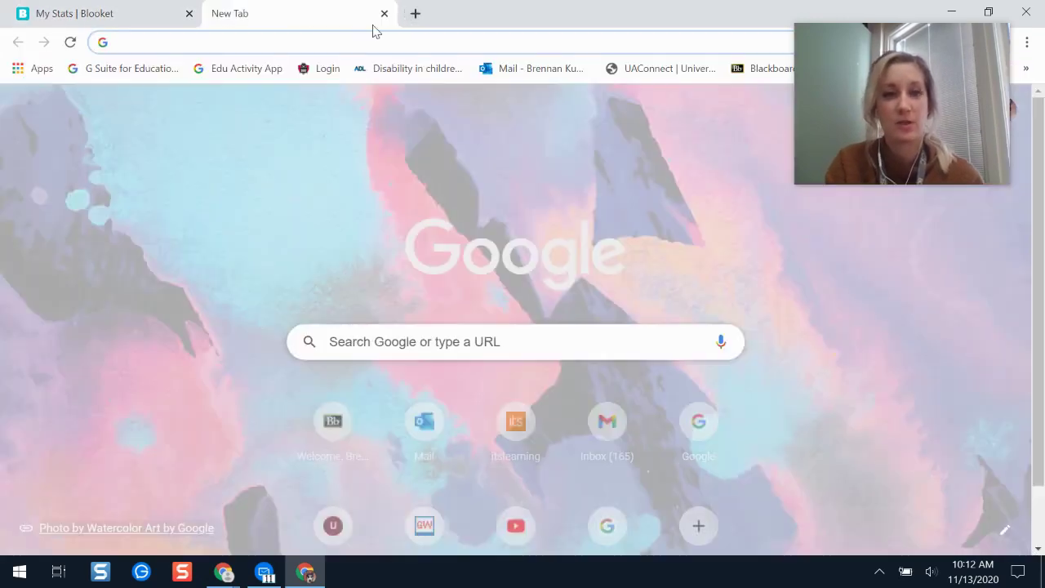
Join homework game 14449 from its play link under a nickname and continue into the Café
text(blooket.com/play?id=14449)
key(Return)
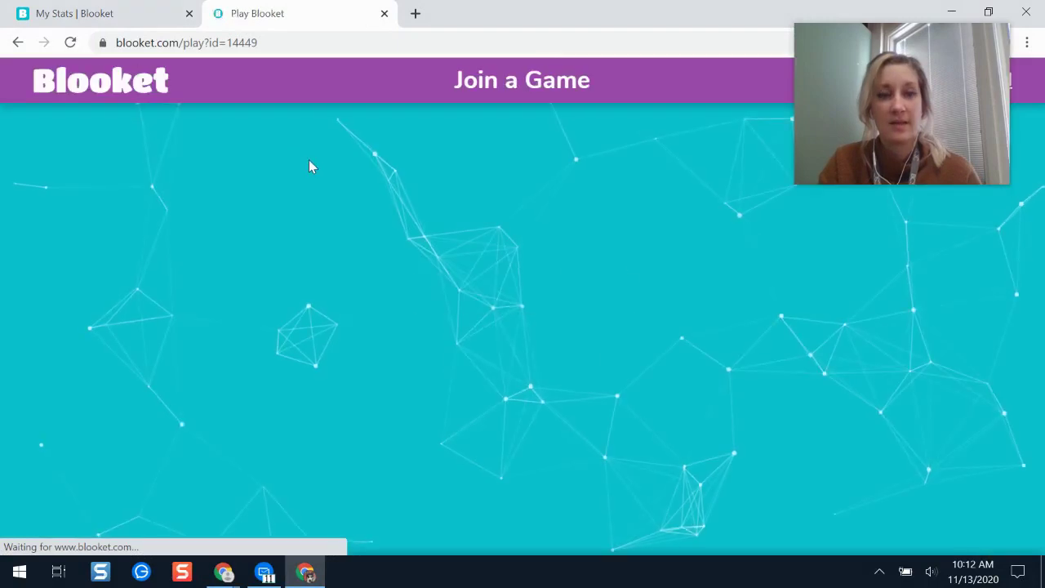
click(490, 364)
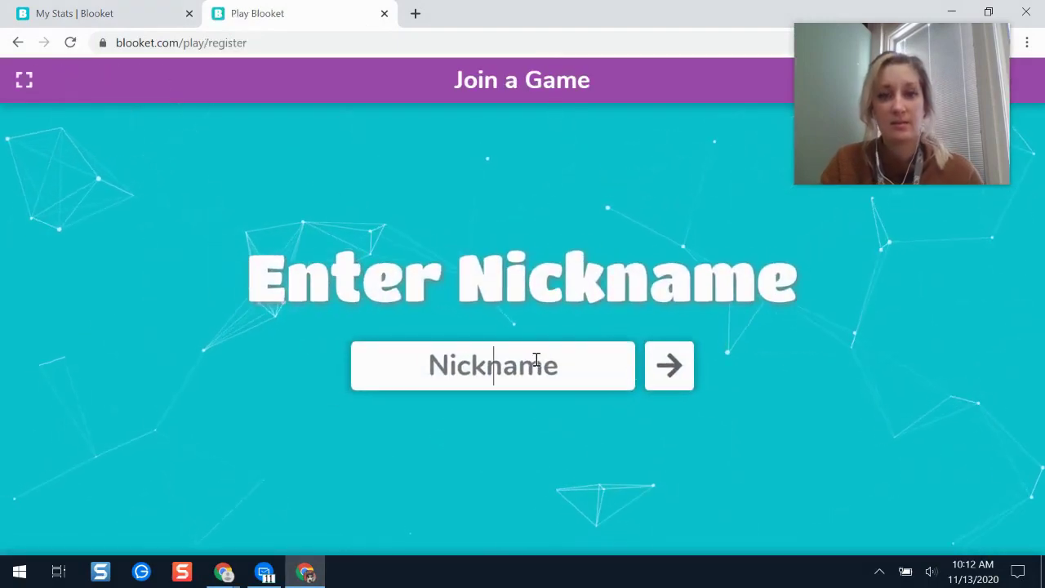
text(Brenny K)
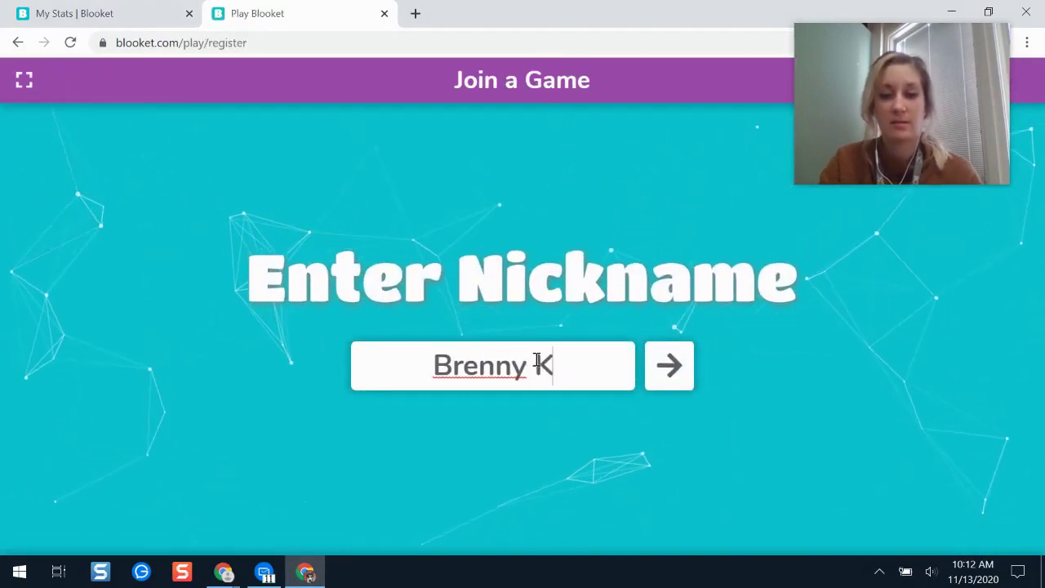
click(671, 382)
click(668, 371)
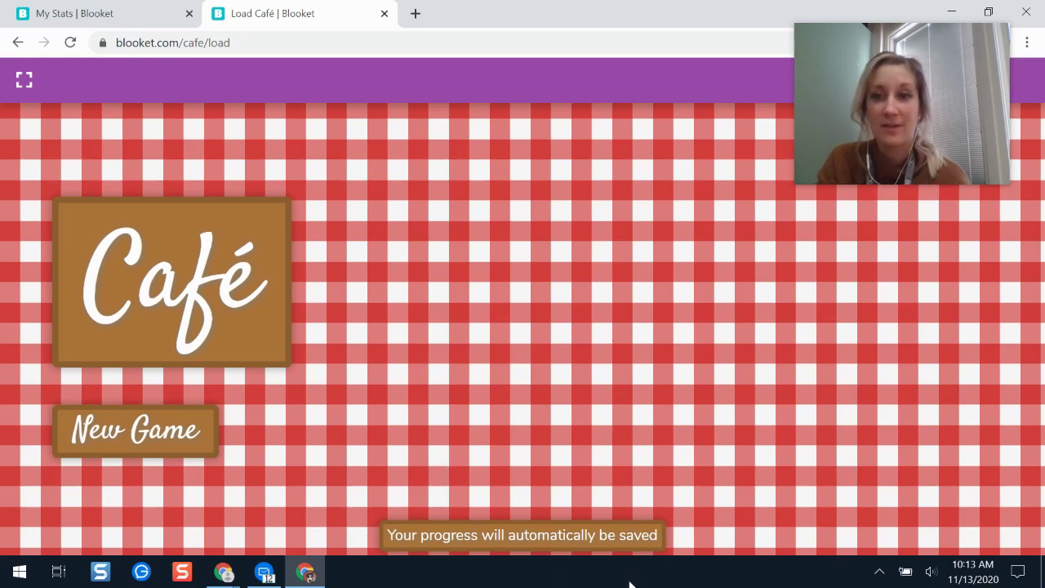
Start a new Café game in slot 1, take the tutorial, and acknowledge the 7-day goal
click(152, 435)
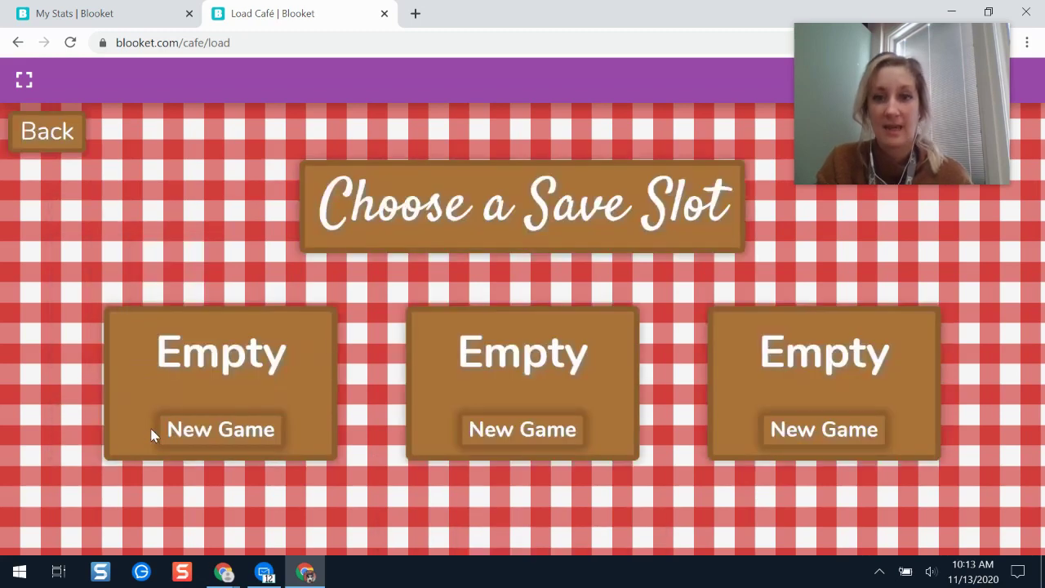
click(228, 436)
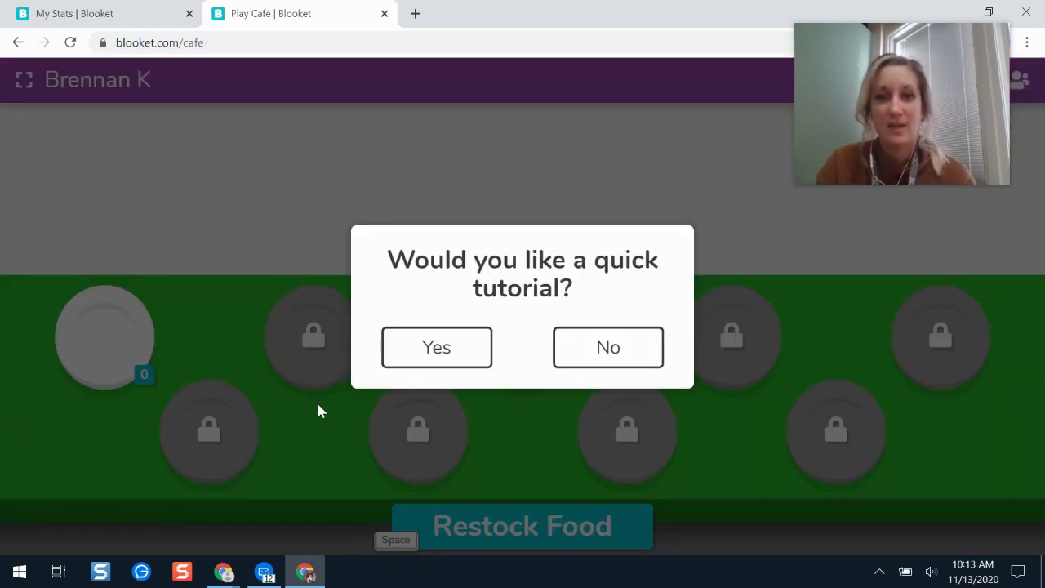
click(451, 350)
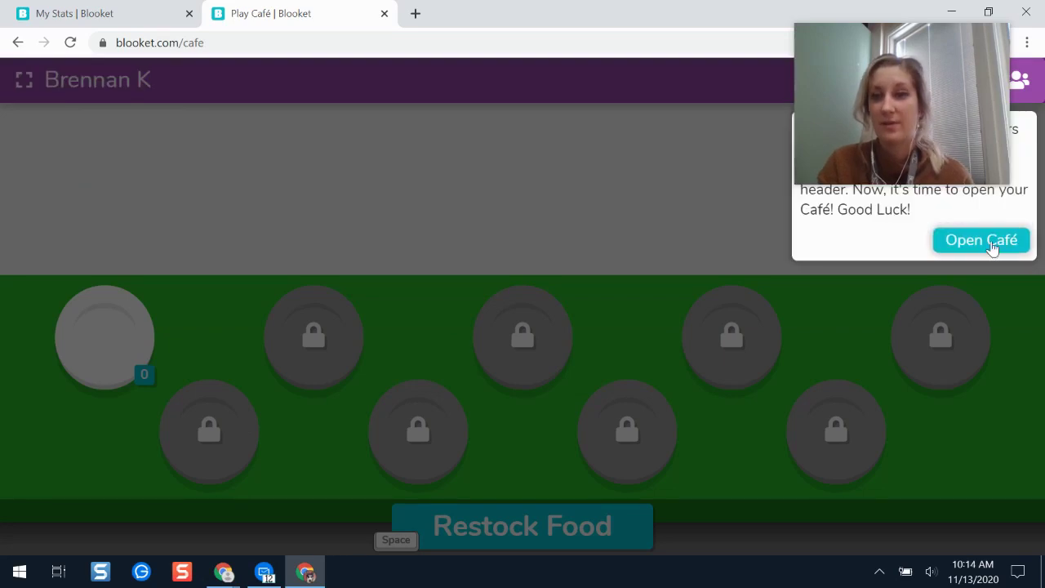
click(982, 240)
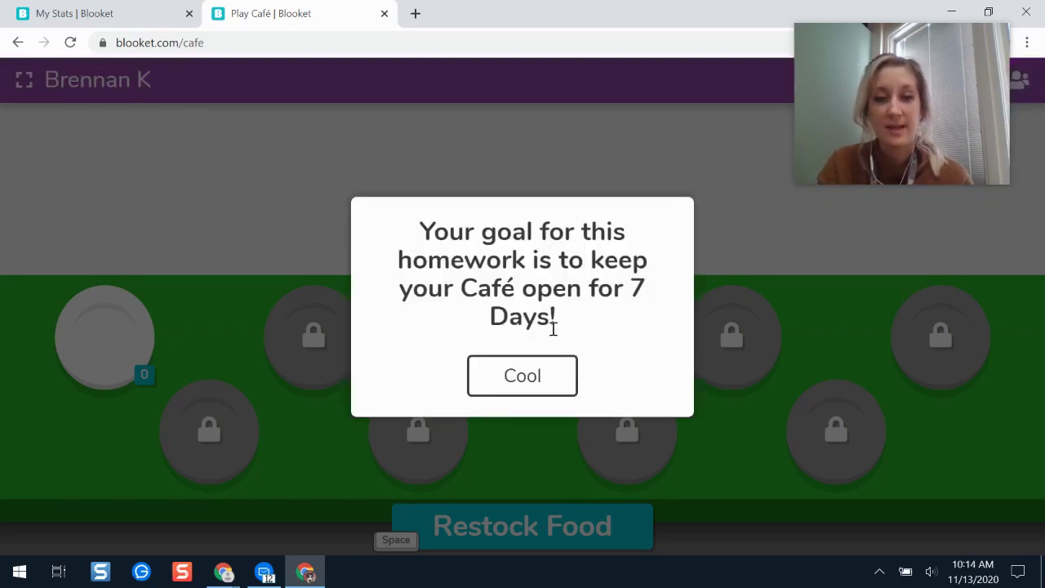
click(559, 383)
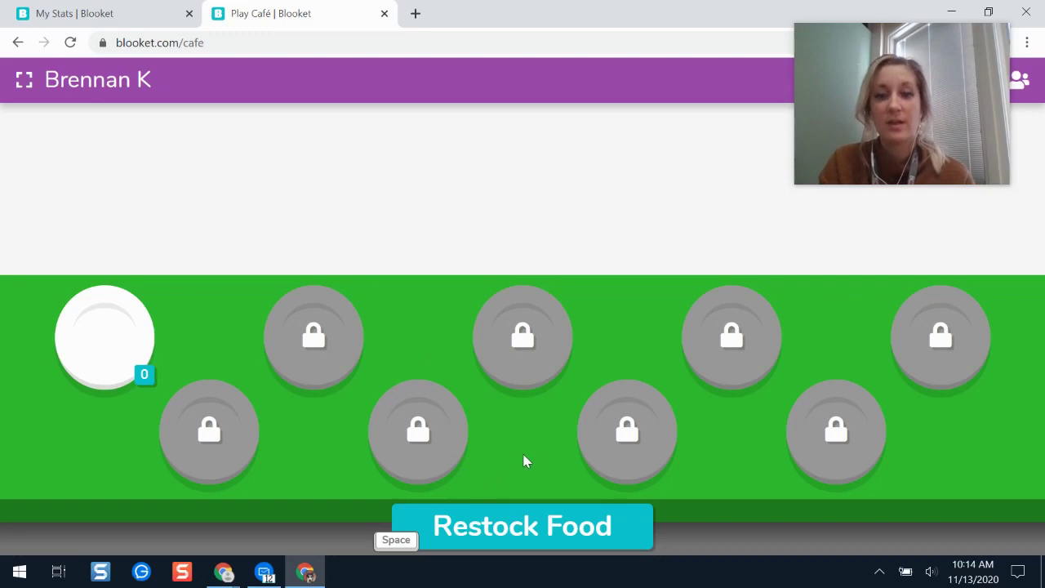
Restock food by answering Indianapolis as Indiana's capital
drag(945, 145, 700, 128)
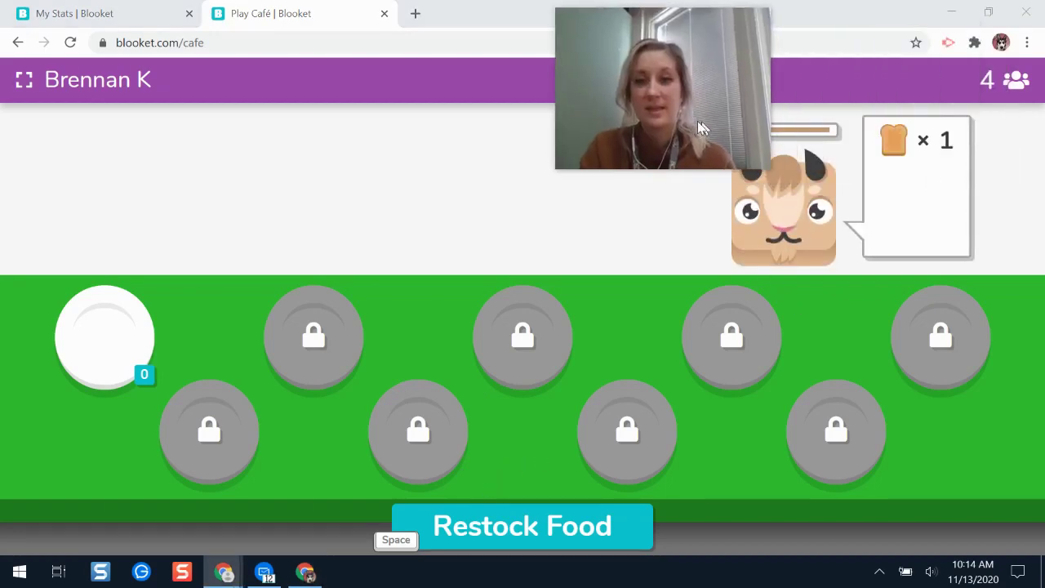
click(536, 535)
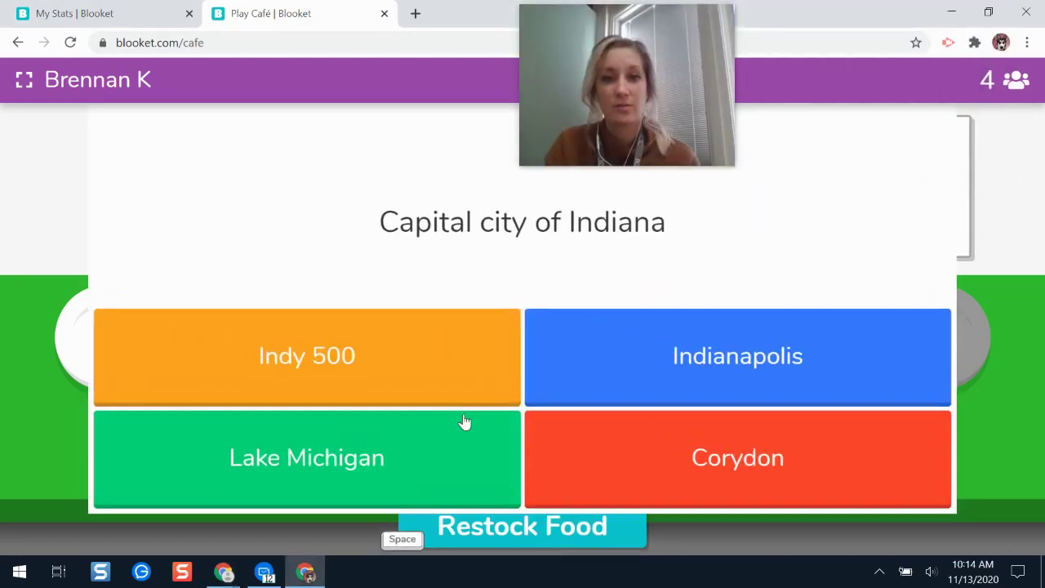
click(731, 359)
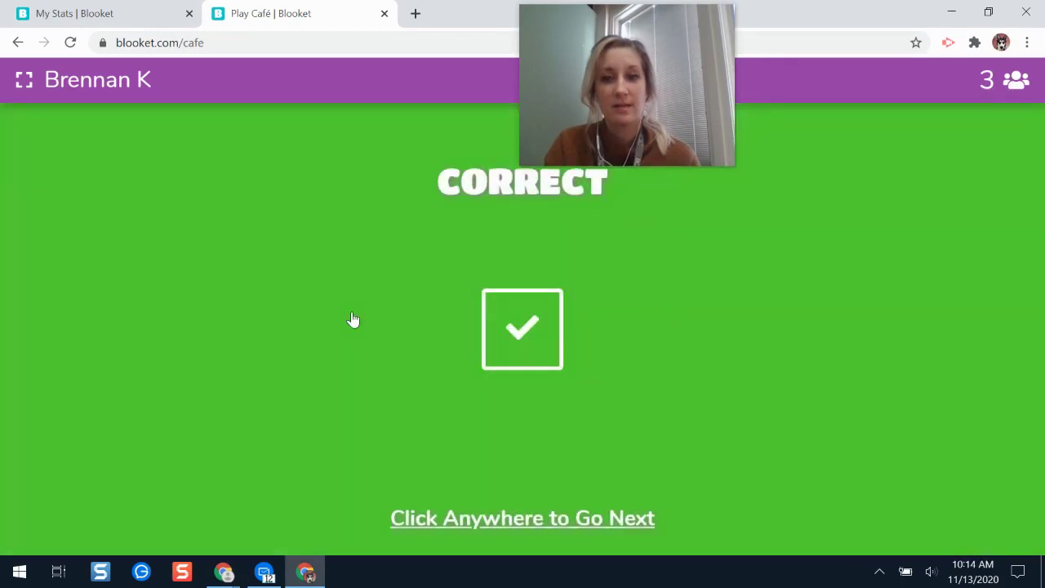
click(520, 332)
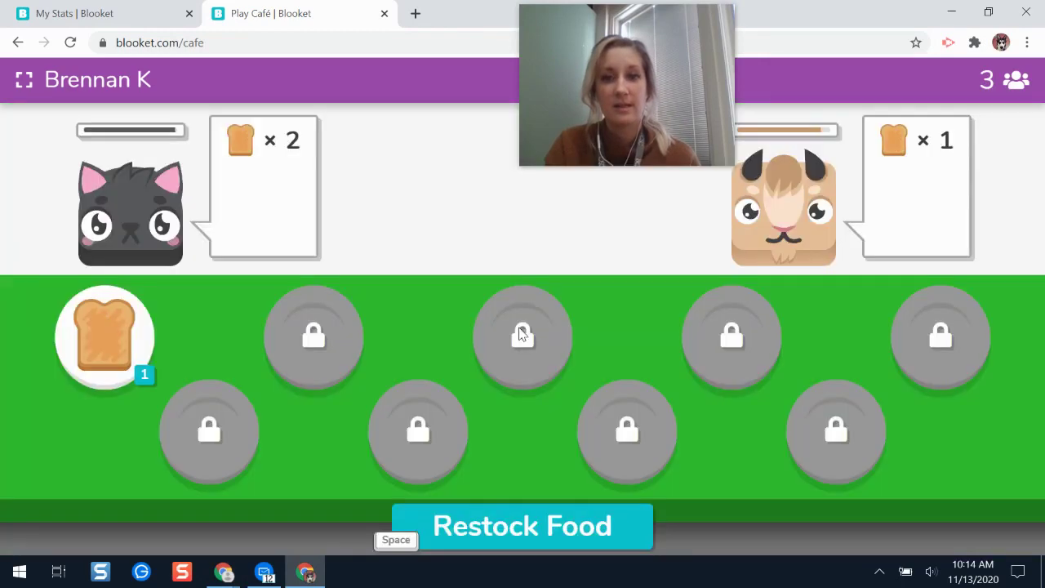
Serve toast to the goat customers and restock again by answering Hoosier
click(109, 347)
click(893, 187)
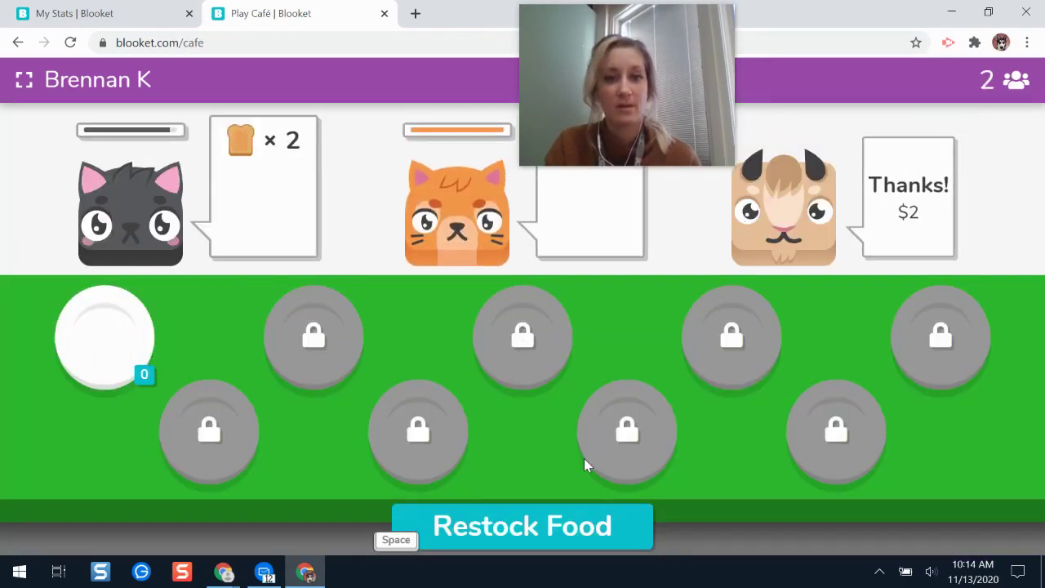
click(528, 524)
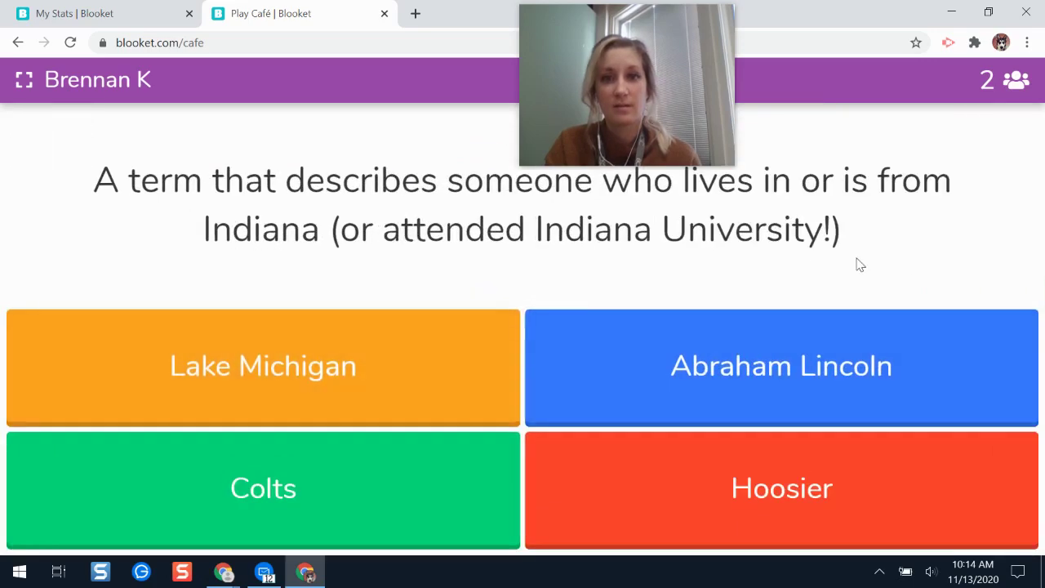
click(772, 449)
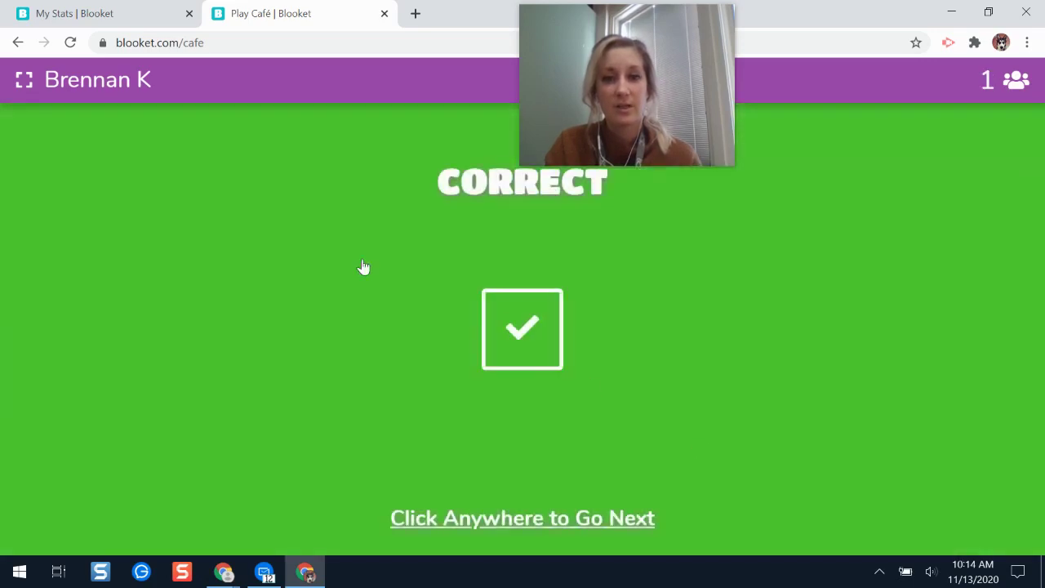
key(space)
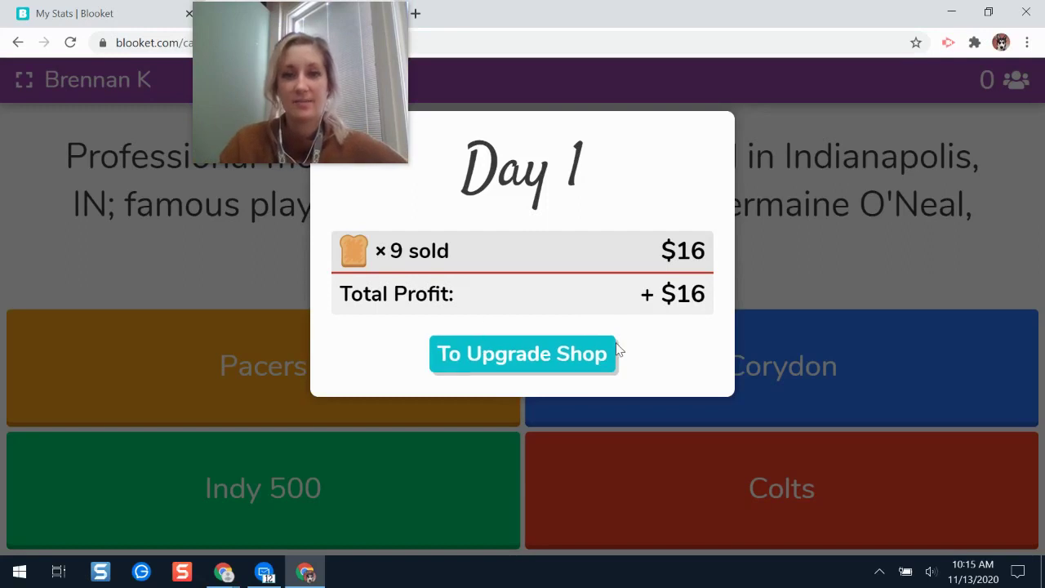
View the Upgrade Shop with $16, then bring up the Indiana Trivia HW homework window
click(541, 357)
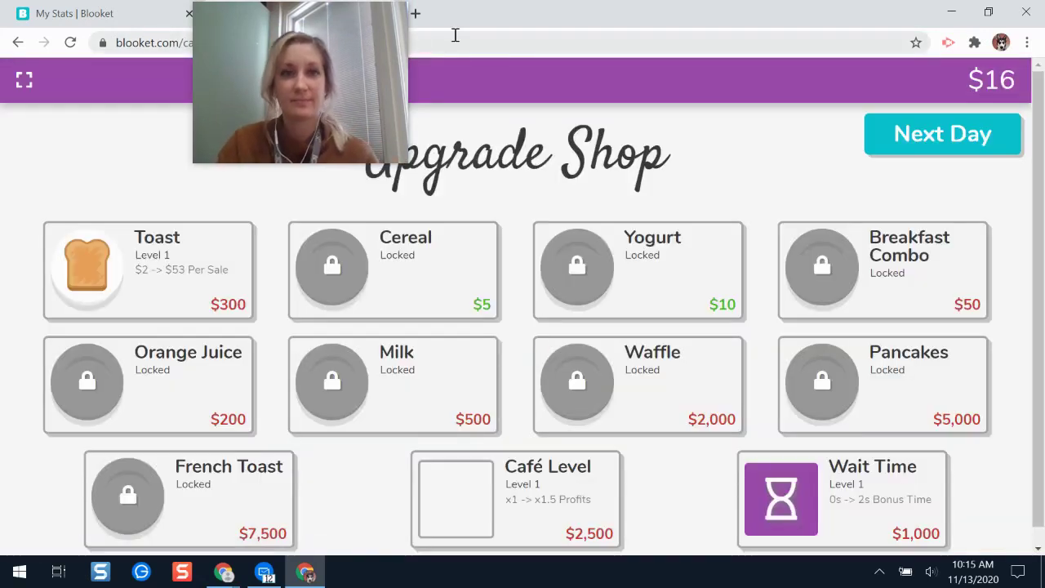
drag(328, 72, 668, 70)
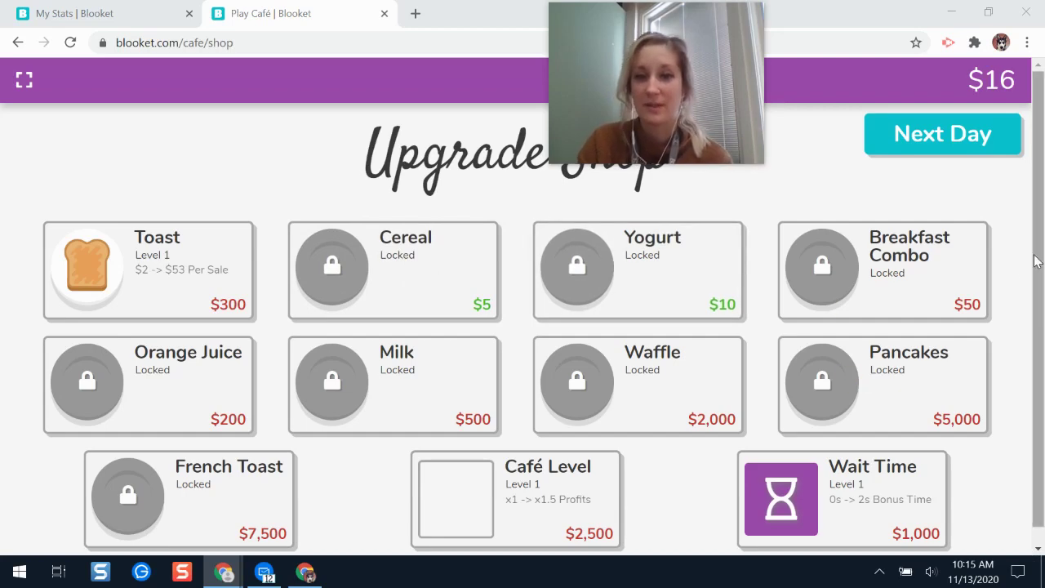
scroll(527, 147, down, 1)
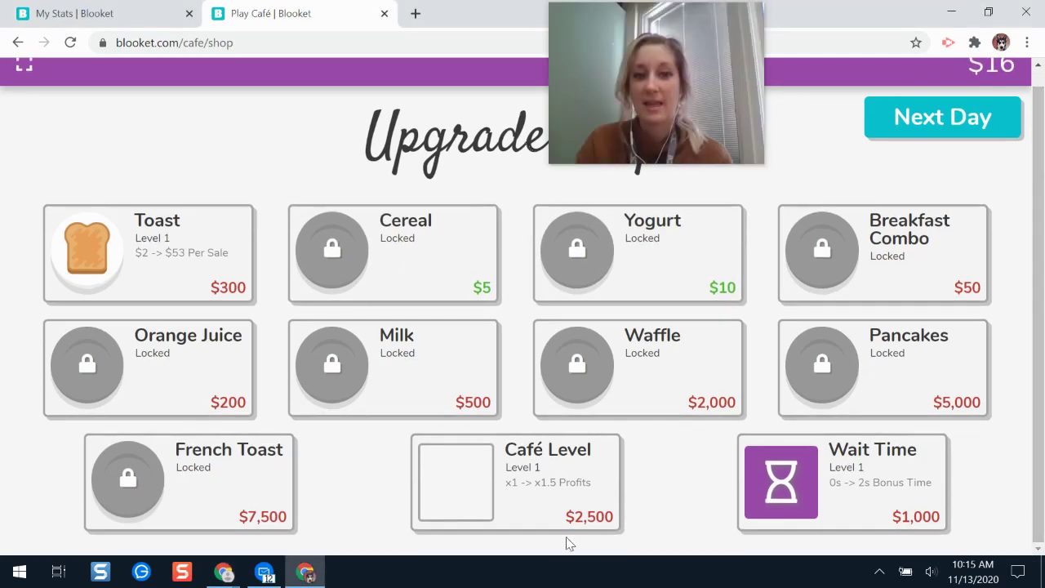
scroll(1043, 97, up, 1)
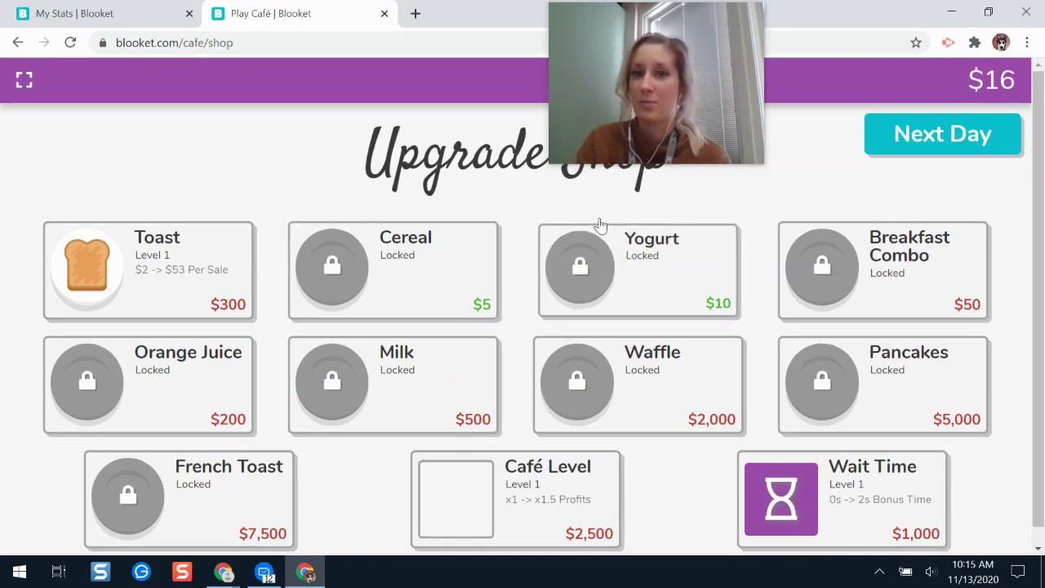
drag(641, 59, 732, 81)
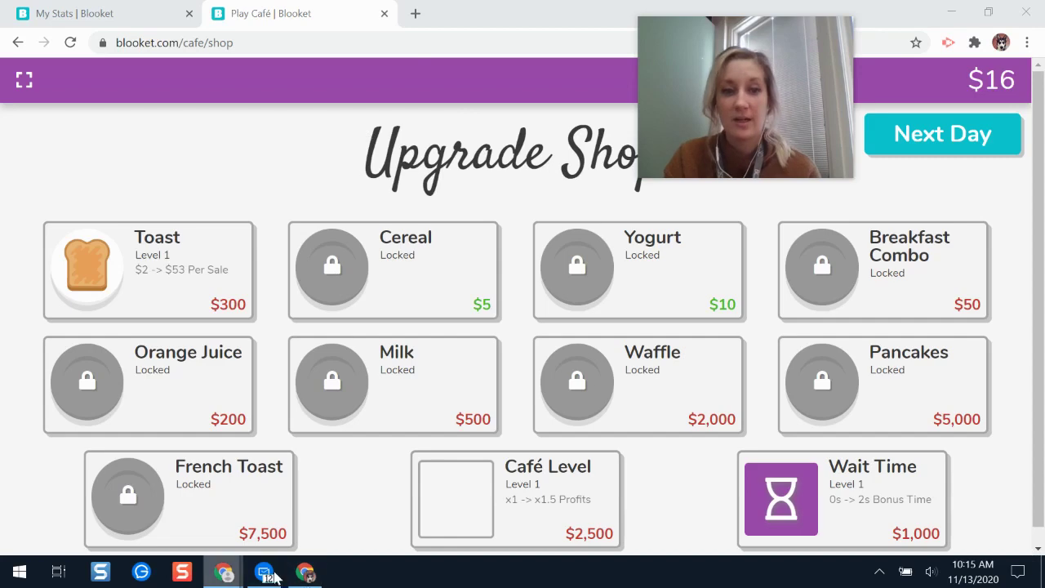
From the My Sets dashboard, start hosting Sample Set
mouse_move(224, 572)
click(85, 502)
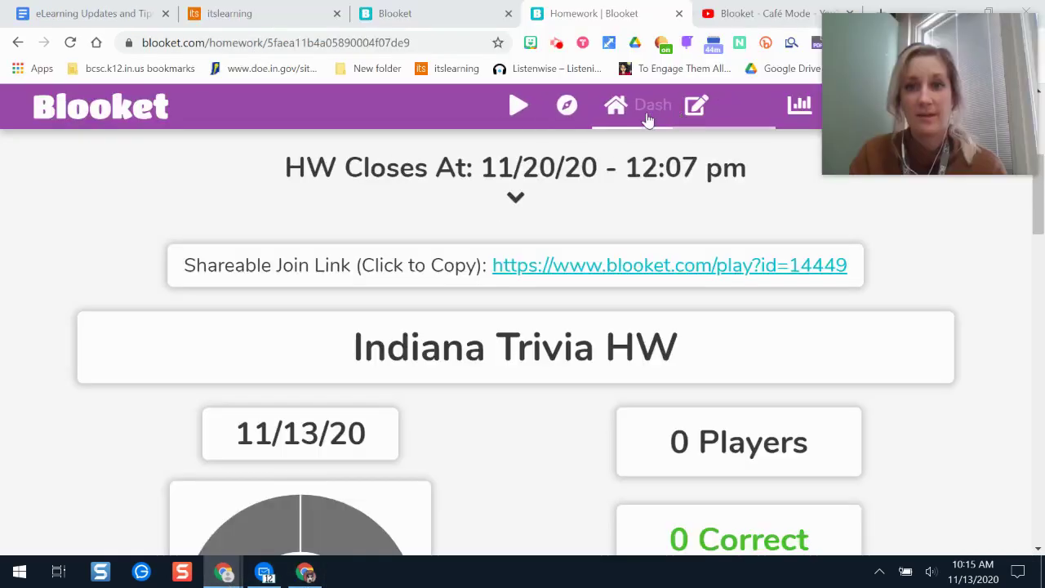
click(622, 108)
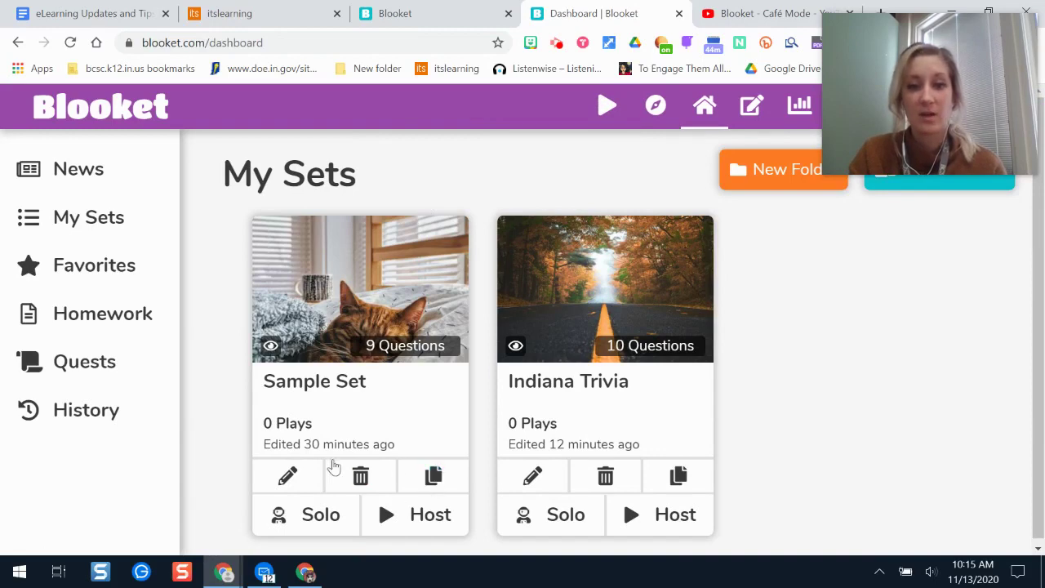
click(395, 514)
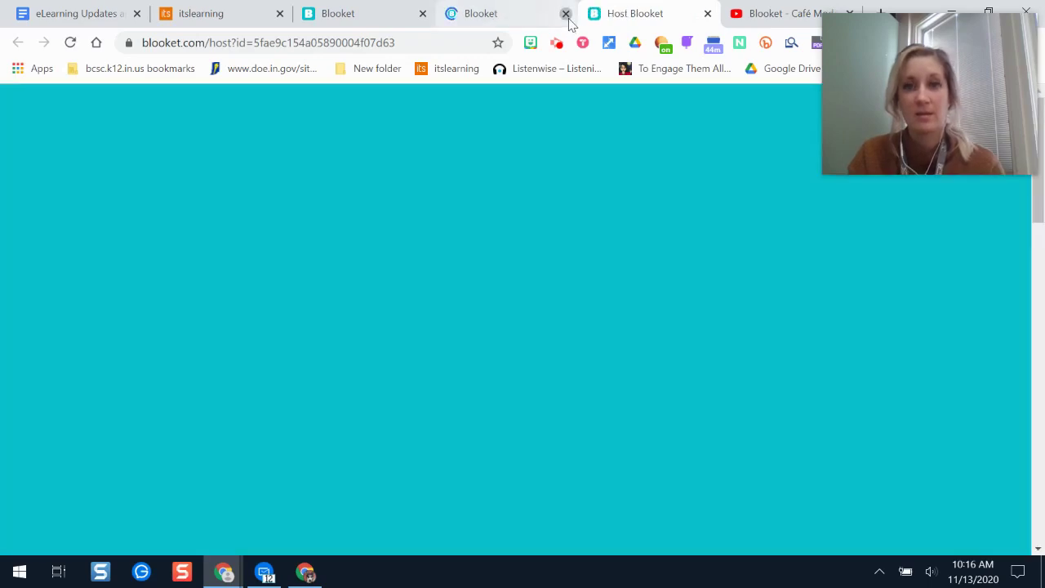
Close the extra tab, browse game modes including Tower of Doom, and host Sample Set in Racing
click(565, 14)
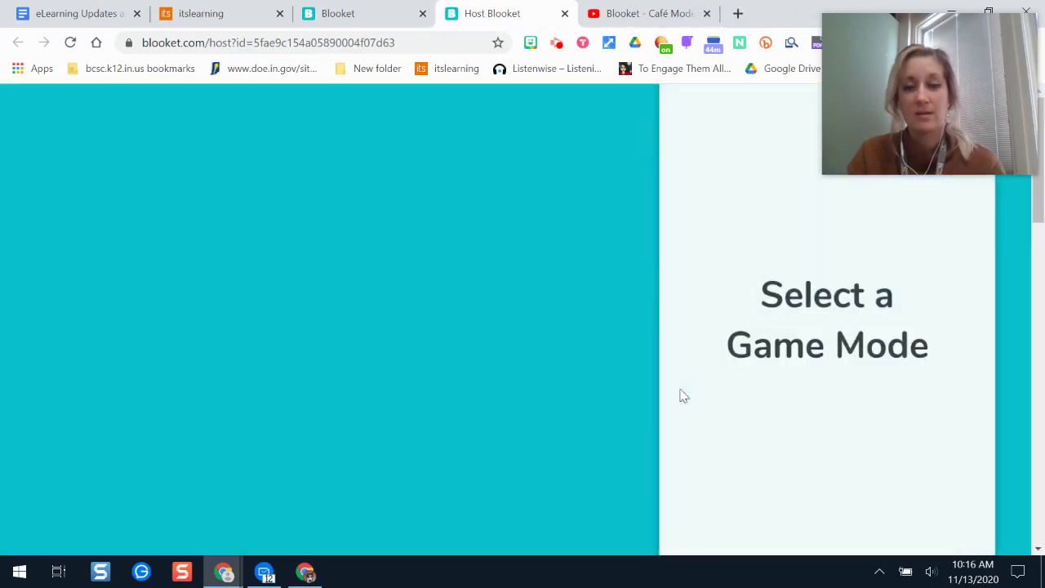
drag(1037, 200, 1041, 292)
scroll(446, 341, down, 10)
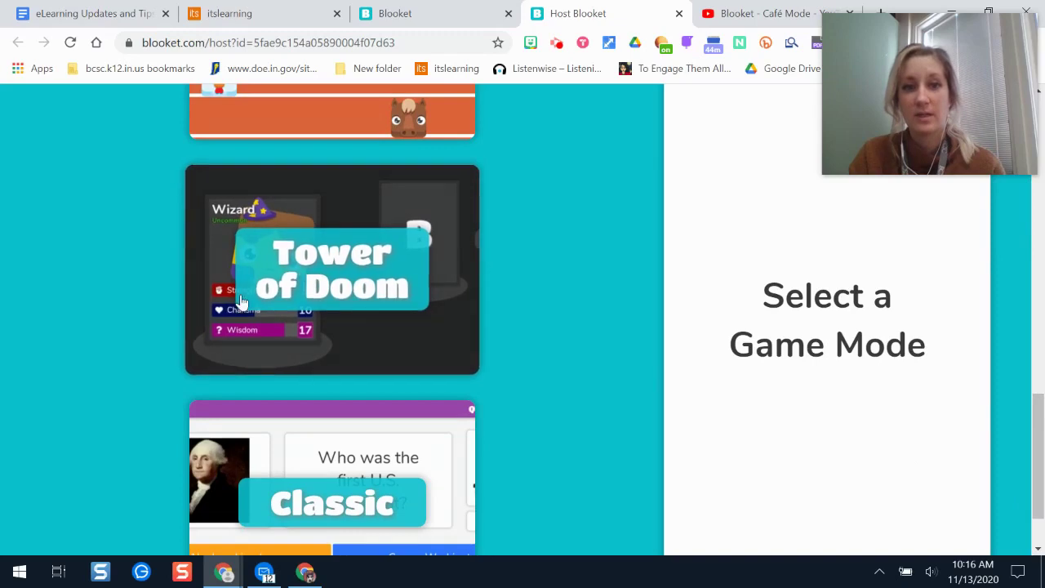
click(350, 272)
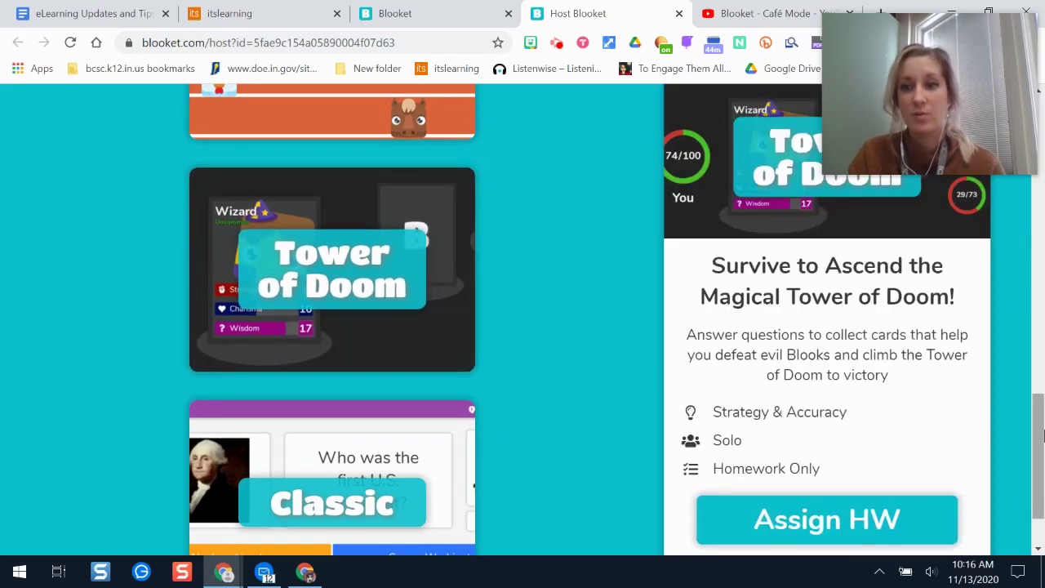
scroll(418, 316, up, 3)
click(365, 308)
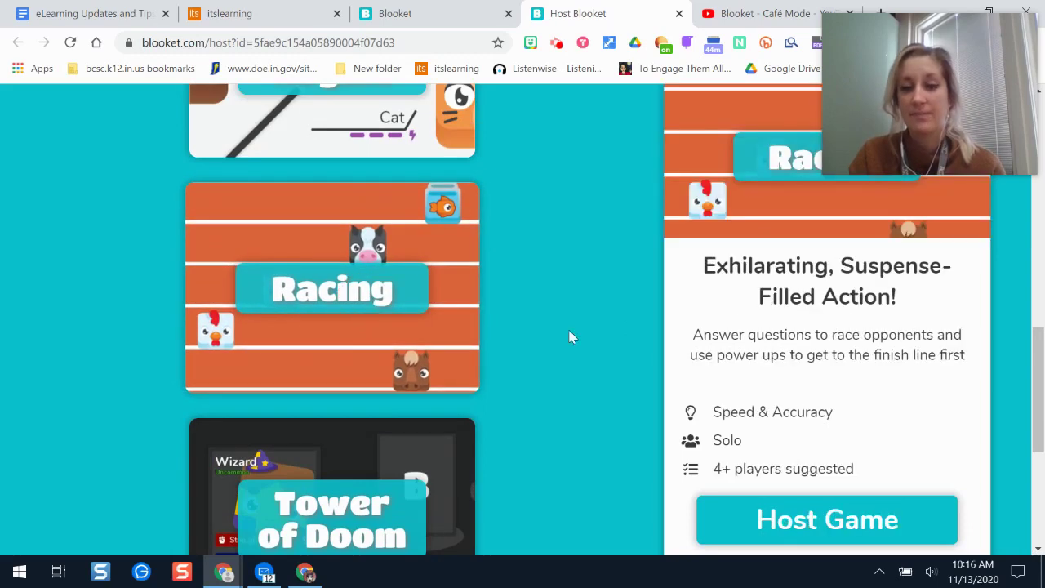
click(838, 515)
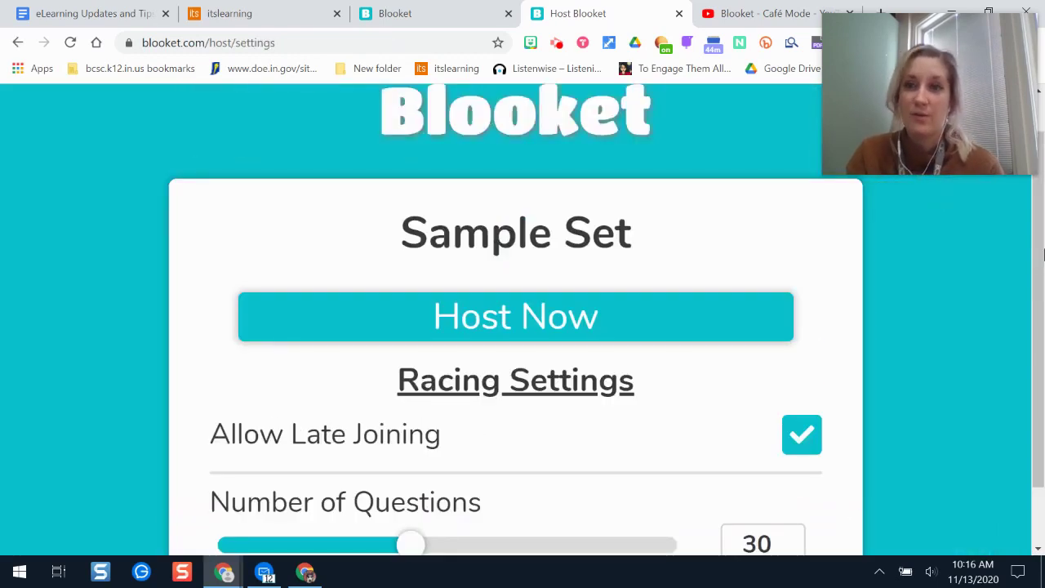
Set the Racing game to 10 questions and launch it to the join lobby
scroll(1043, 367, down, 2)
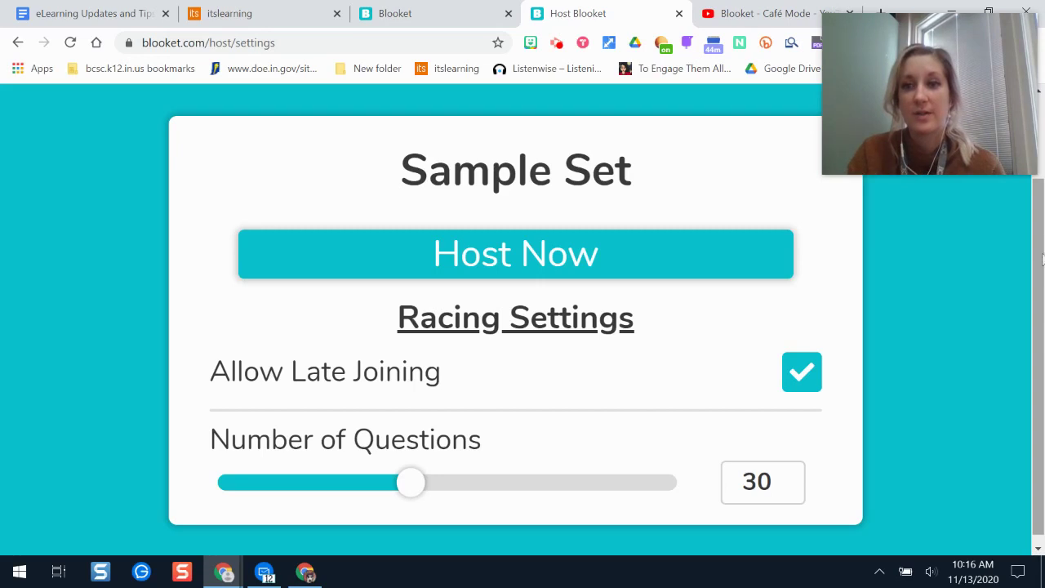
click(1043, 256)
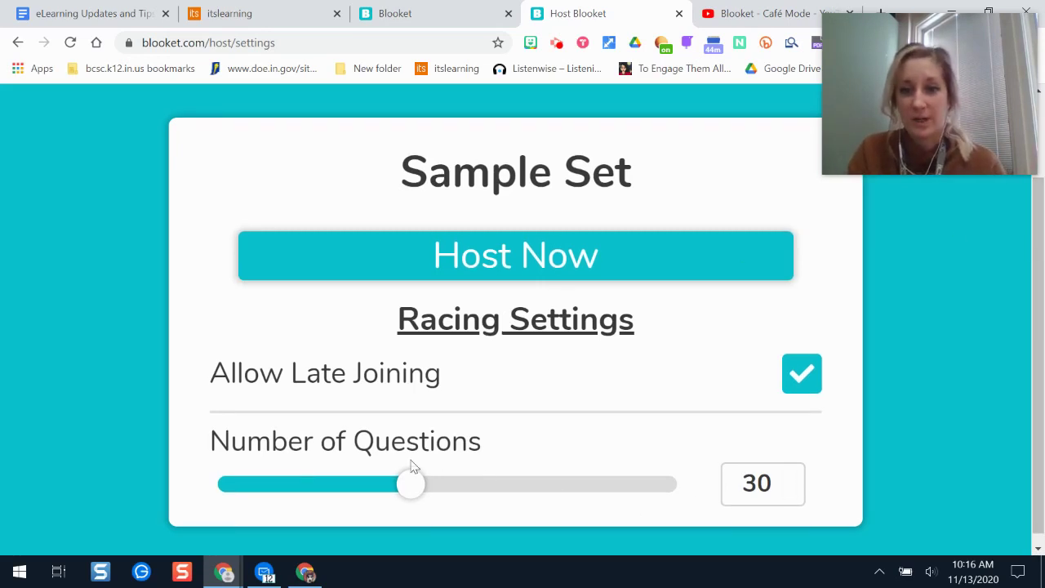
drag(414, 487, 283, 495)
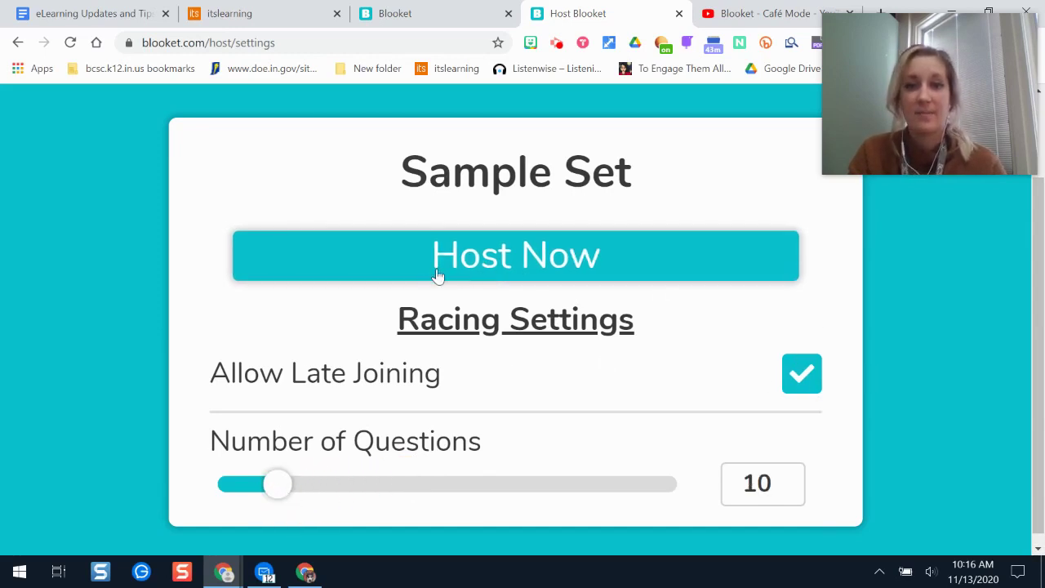
click(519, 262)
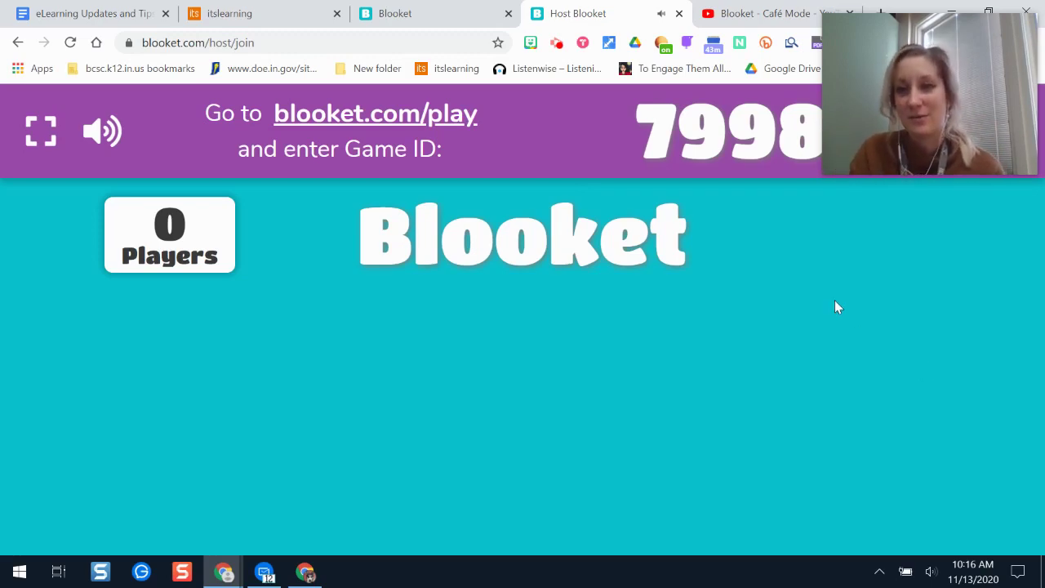
Close the hosted game tab and return to the My Sets dashboard tab
click(679, 13)
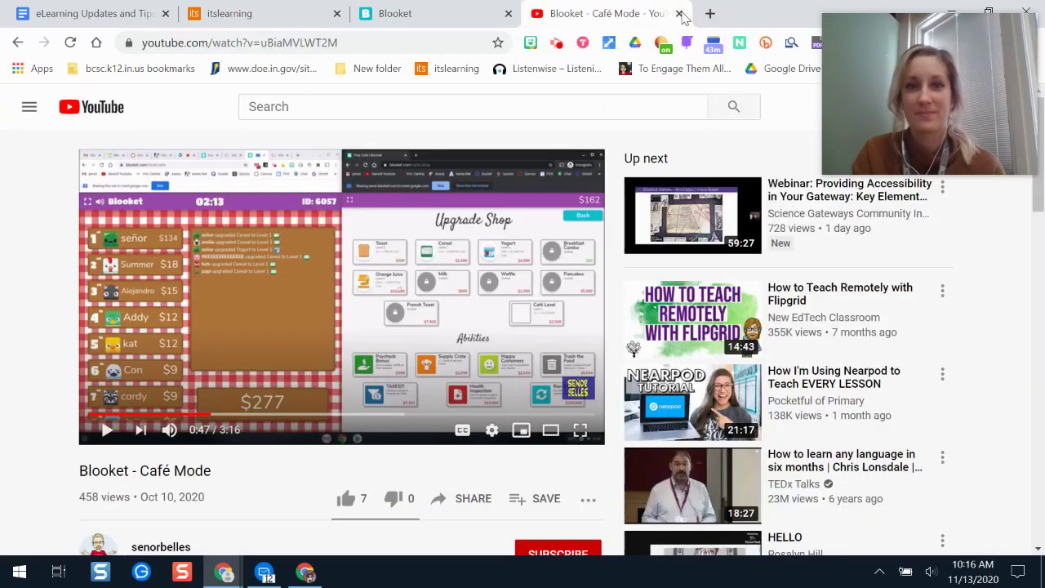
click(408, 13)
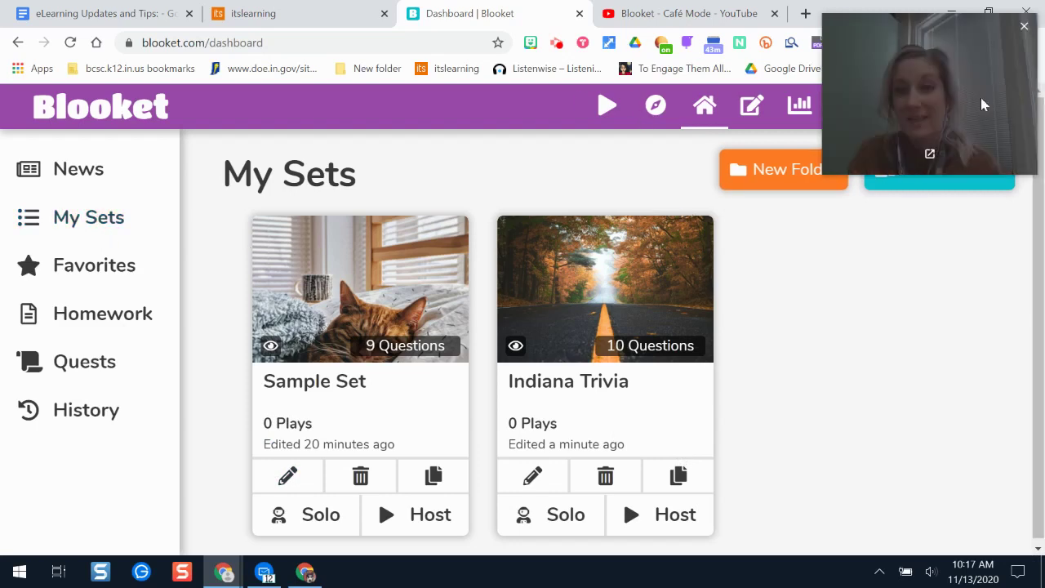
drag(947, 96, 907, 380)
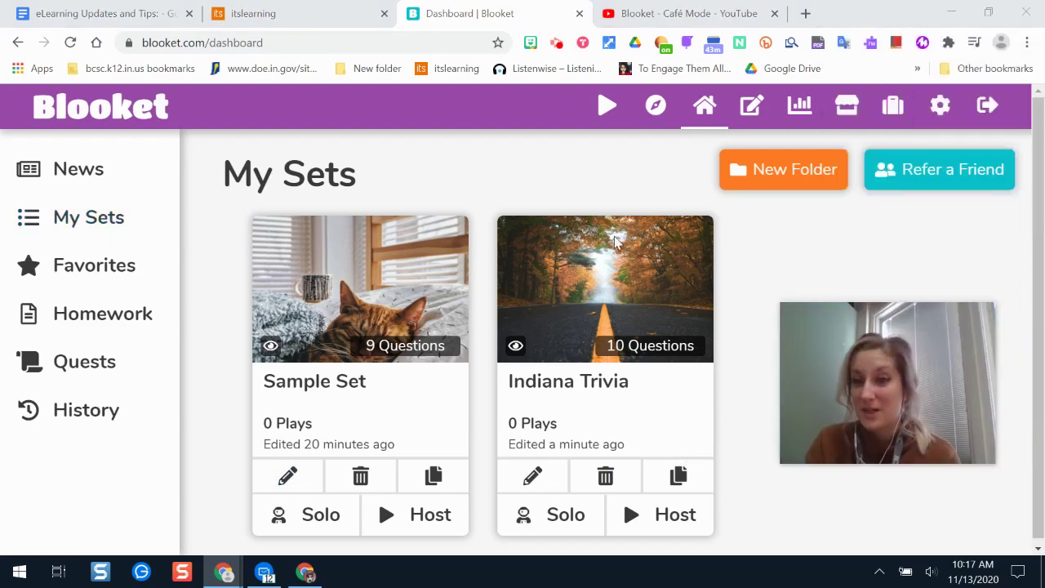